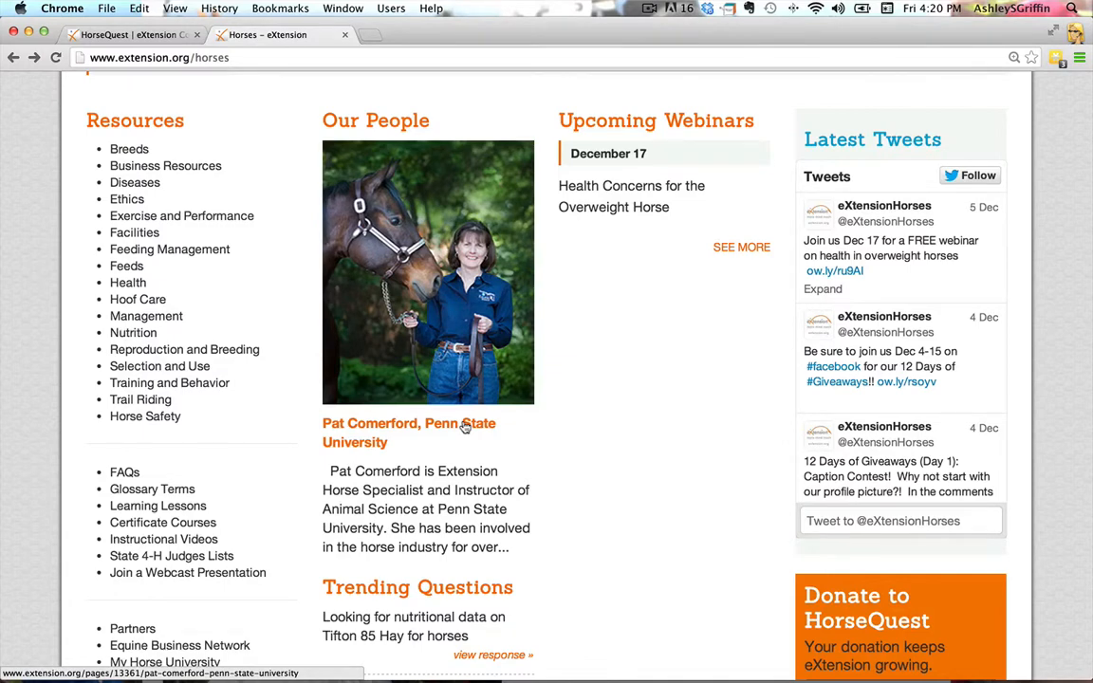
Open the featured specialist's profile under Our People and review its photo, biography text and Contact Information section
{"action": "left_click", "coordinate": [465, 427]}
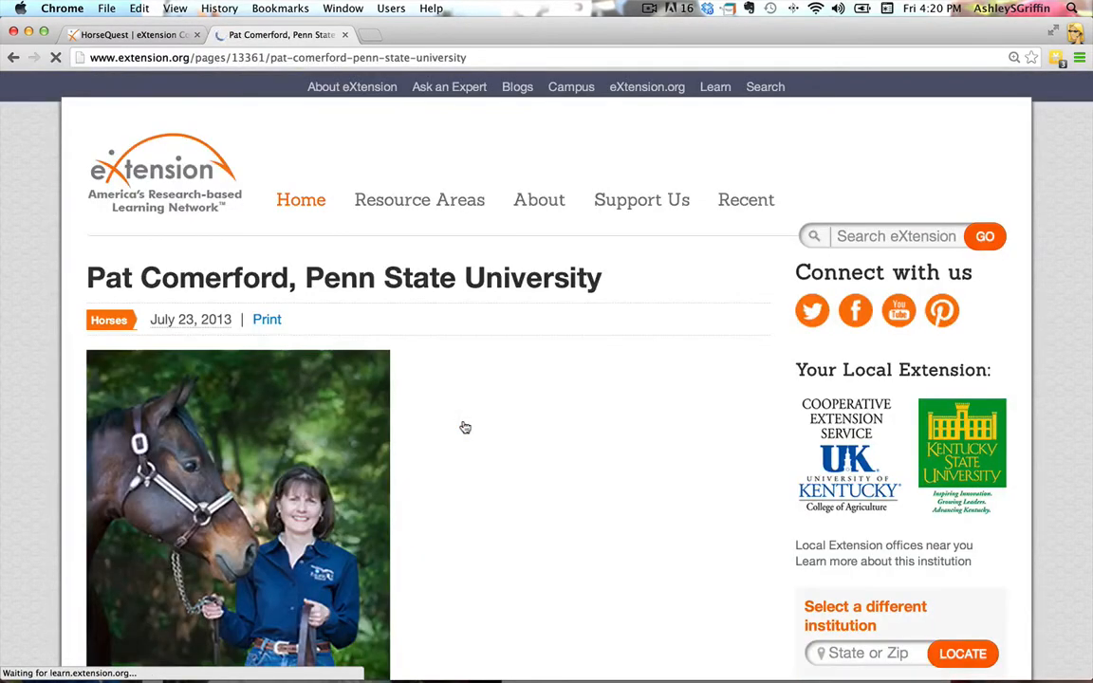
{"action": "scroll", "coordinate": [549, 489], "scroll_direction": "down", "scroll_amount": 5}
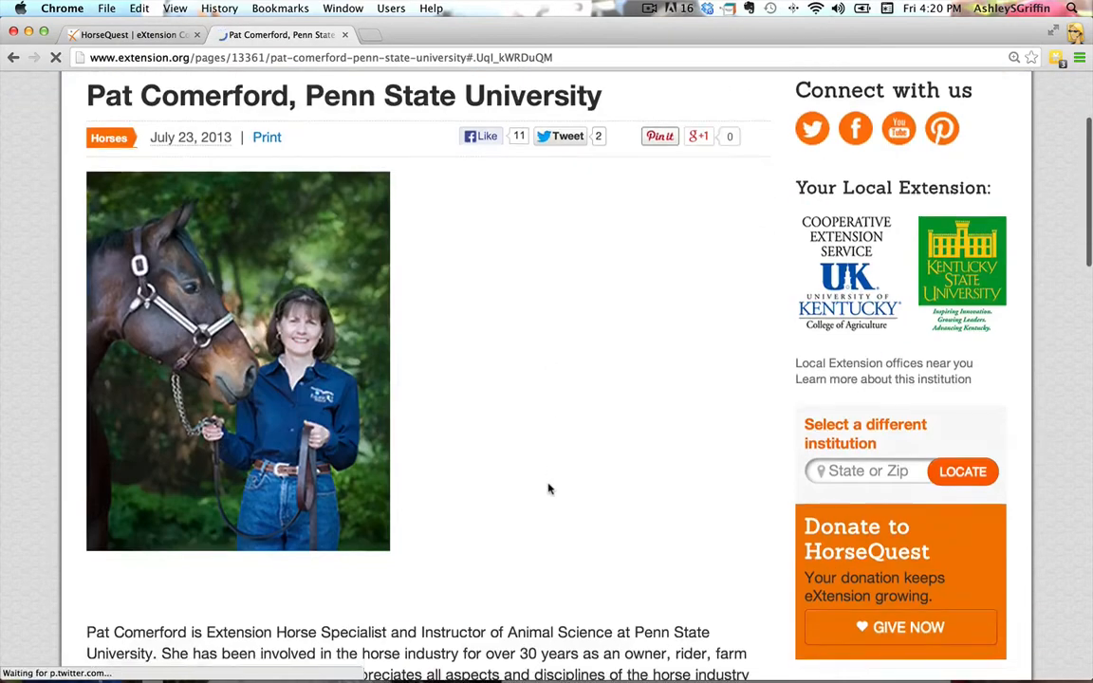
{"action": "scroll", "coordinate": [548, 489], "scroll_direction": "down", "scroll_amount": 3}
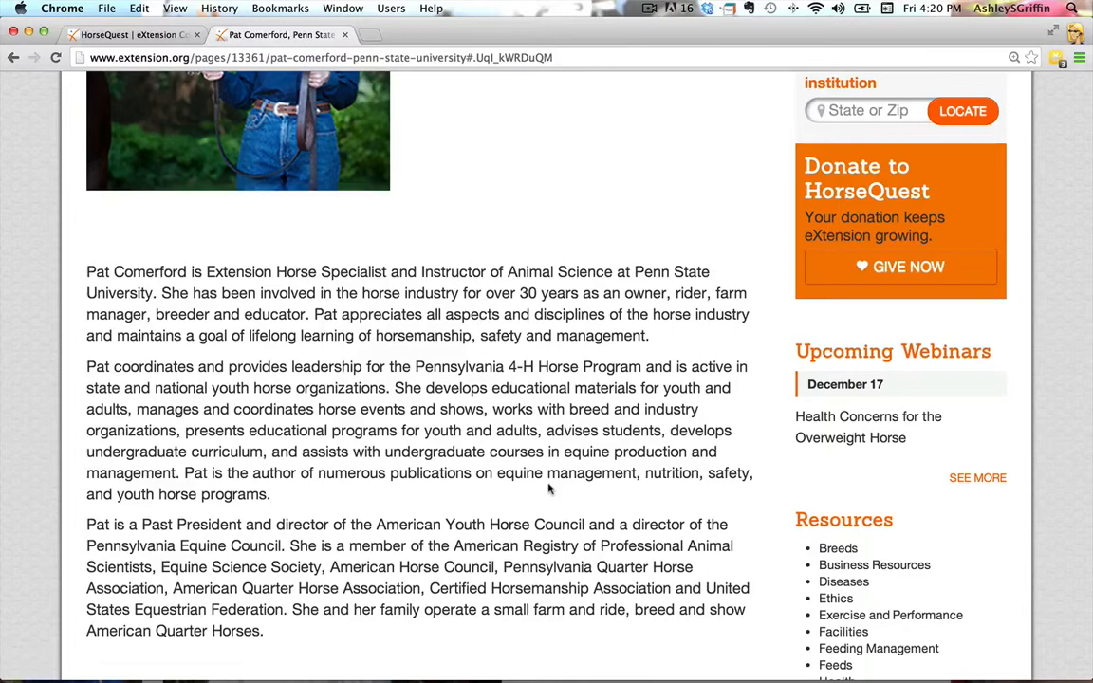
{"action": "scroll", "coordinate": [548, 488], "scroll_direction": "down", "scroll_amount": 2}
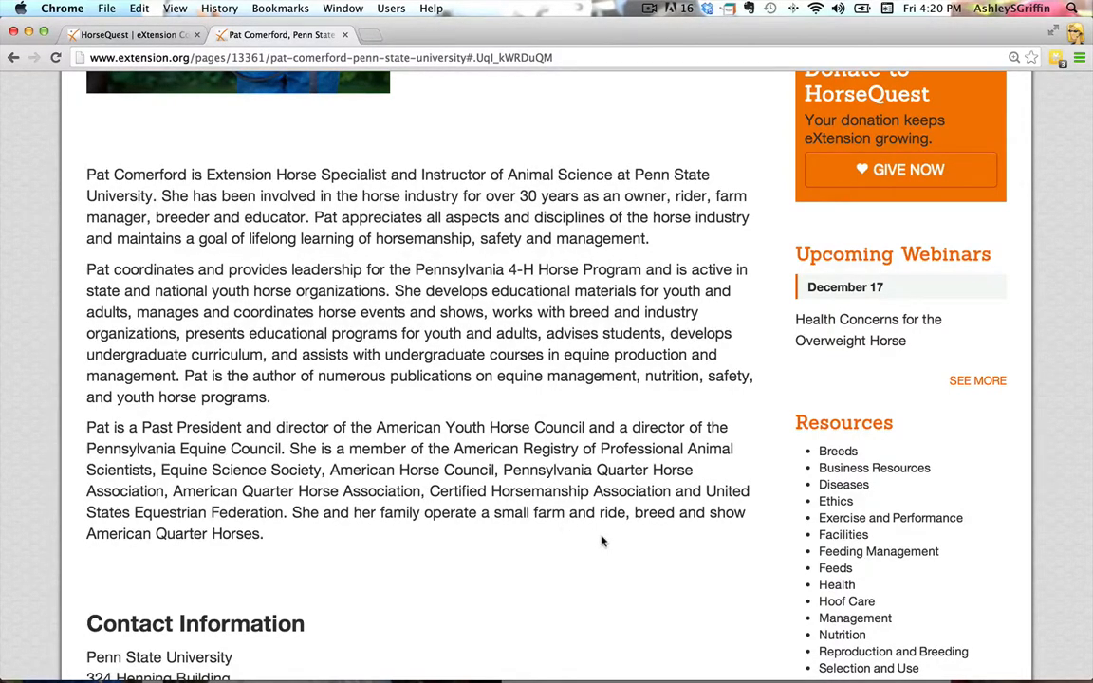
{"action": "scroll", "coordinate": [601, 541], "scroll_direction": "down", "scroll_amount": 1}
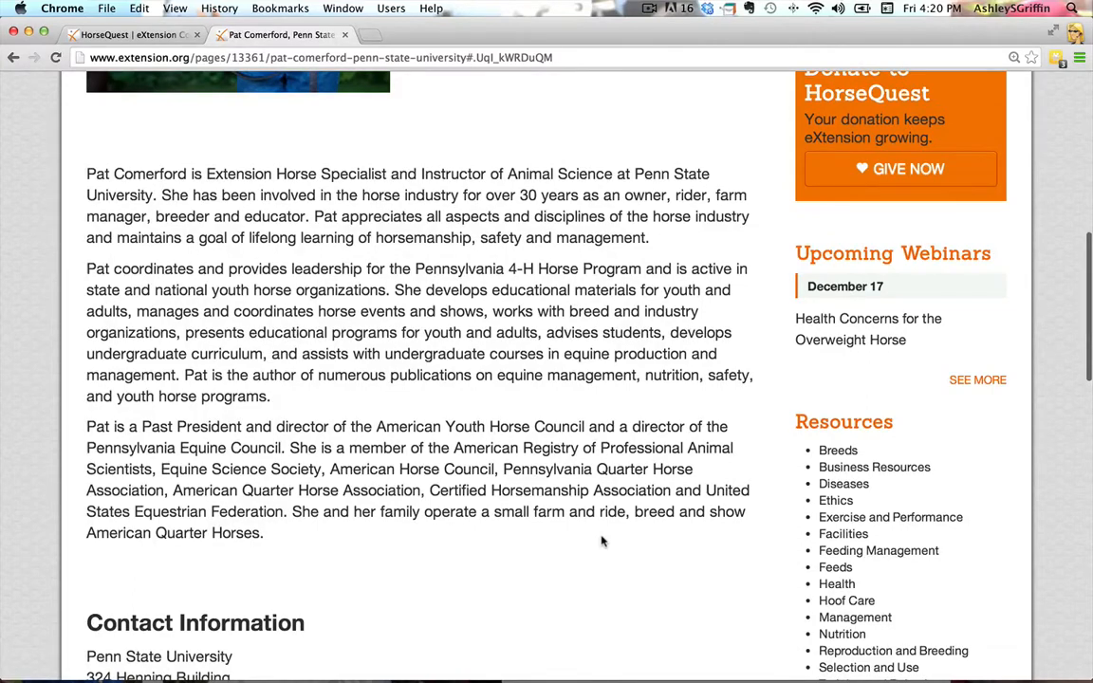
{"action": "scroll", "coordinate": [600, 541], "scroll_direction": "down", "scroll_amount": 5}
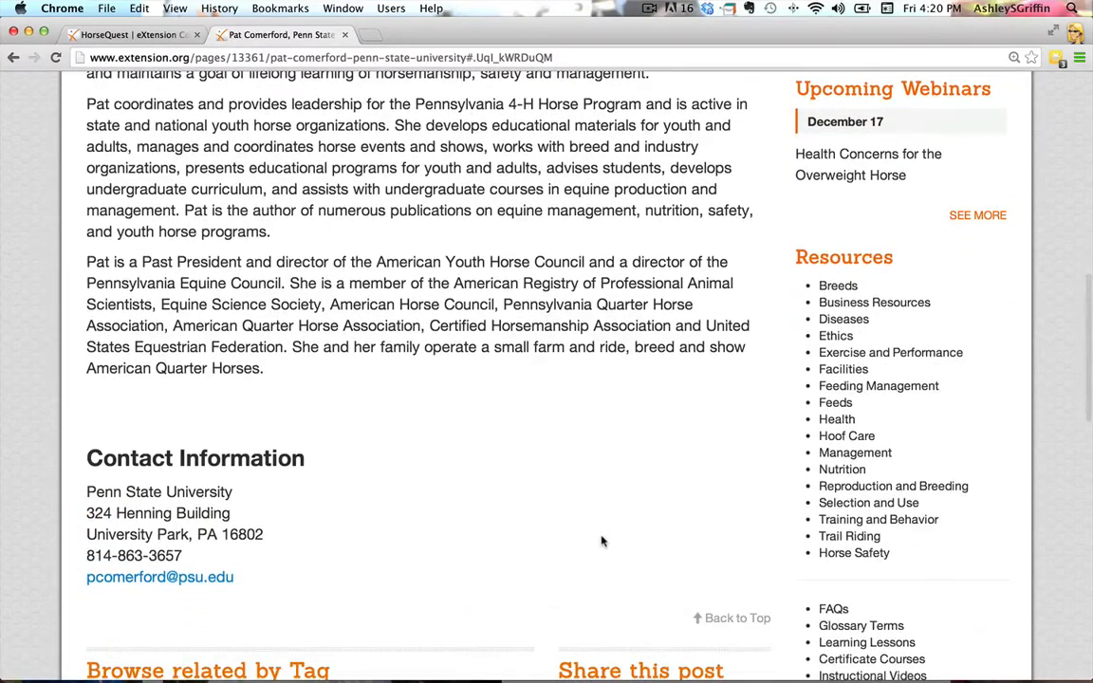
{"action": "scroll", "coordinate": [601, 541], "scroll_direction": "down", "scroll_amount": 1}
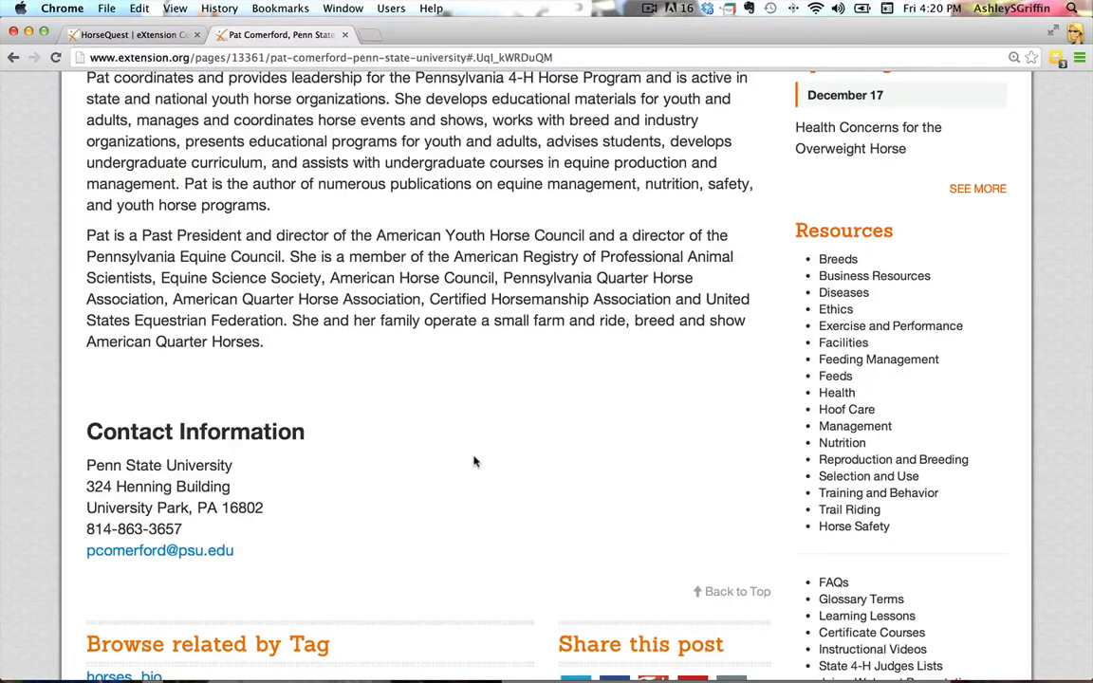
{"action": "scroll", "coordinate": [474, 463], "scroll_direction": "up", "scroll_amount": 10}
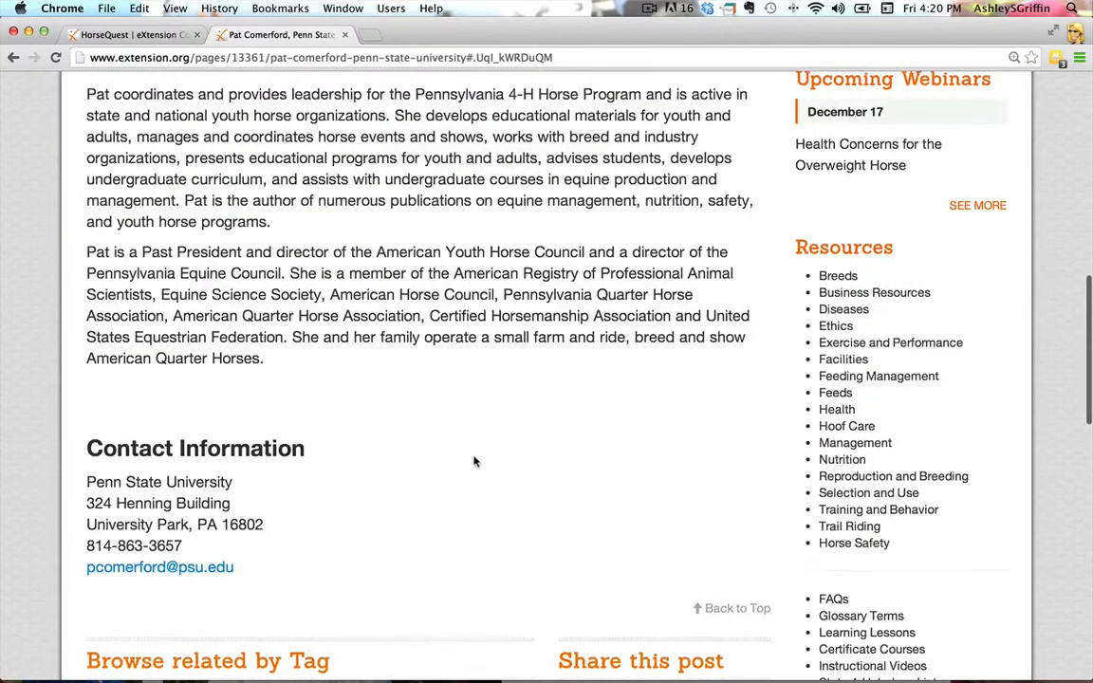
{"action": "scroll", "coordinate": [474, 463], "scroll_direction": "up", "scroll_amount": 4}
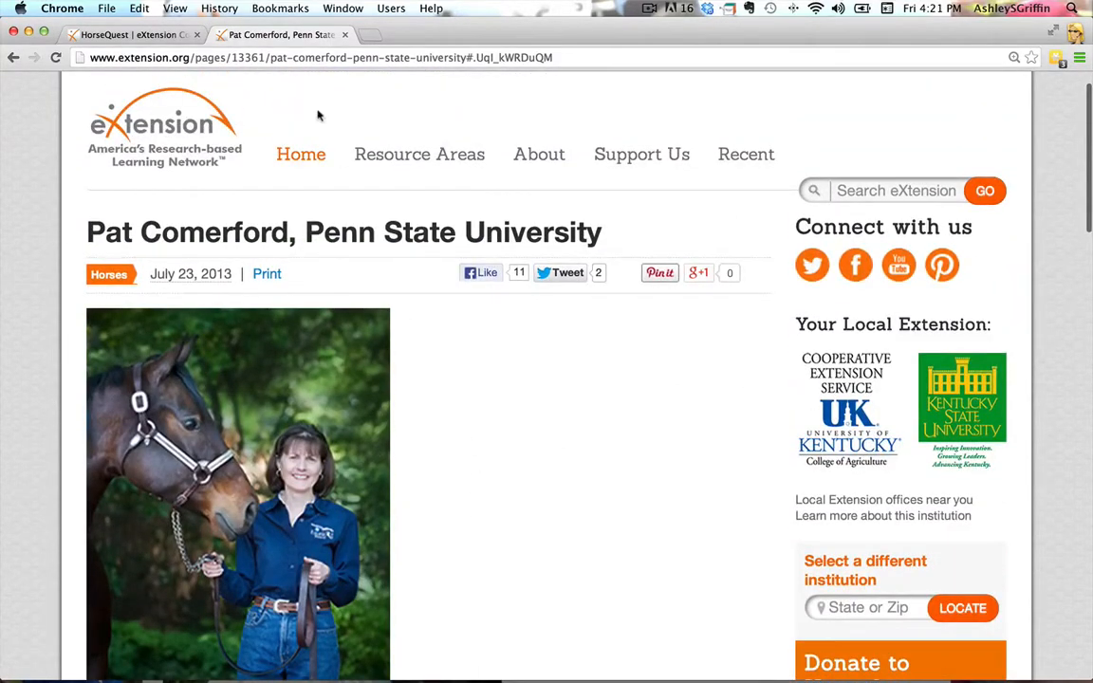
Switch to the HorseQuest group page on create.extension.org and start creating a new article
{"action": "left_click", "coordinate": [162, 36]}
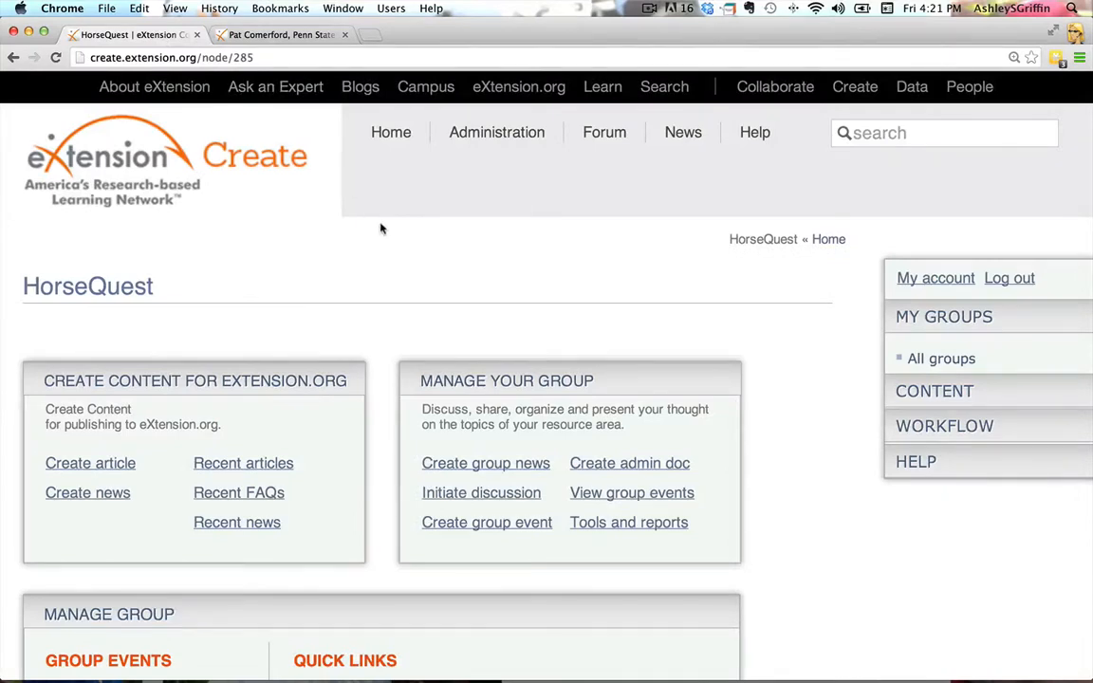
{"action": "left_click_drag", "start_coordinate": [196, 58], "coordinate": [84, 59]}
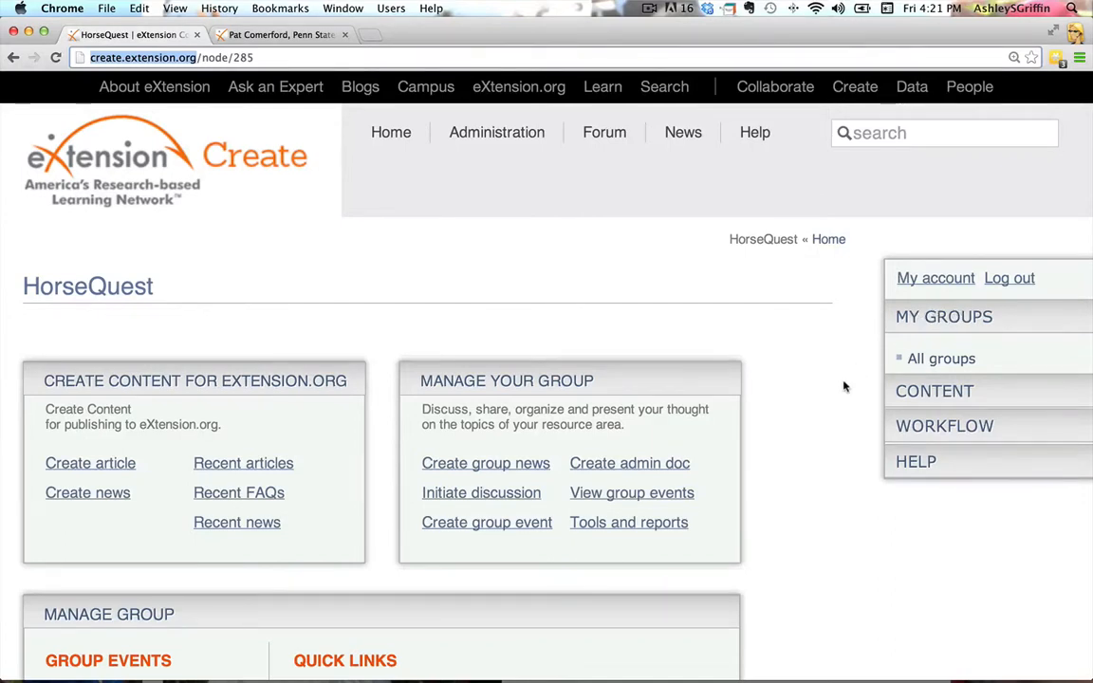
{"action": "scroll", "coordinate": [828, 460], "scroll_direction": "down", "scroll_amount": 3}
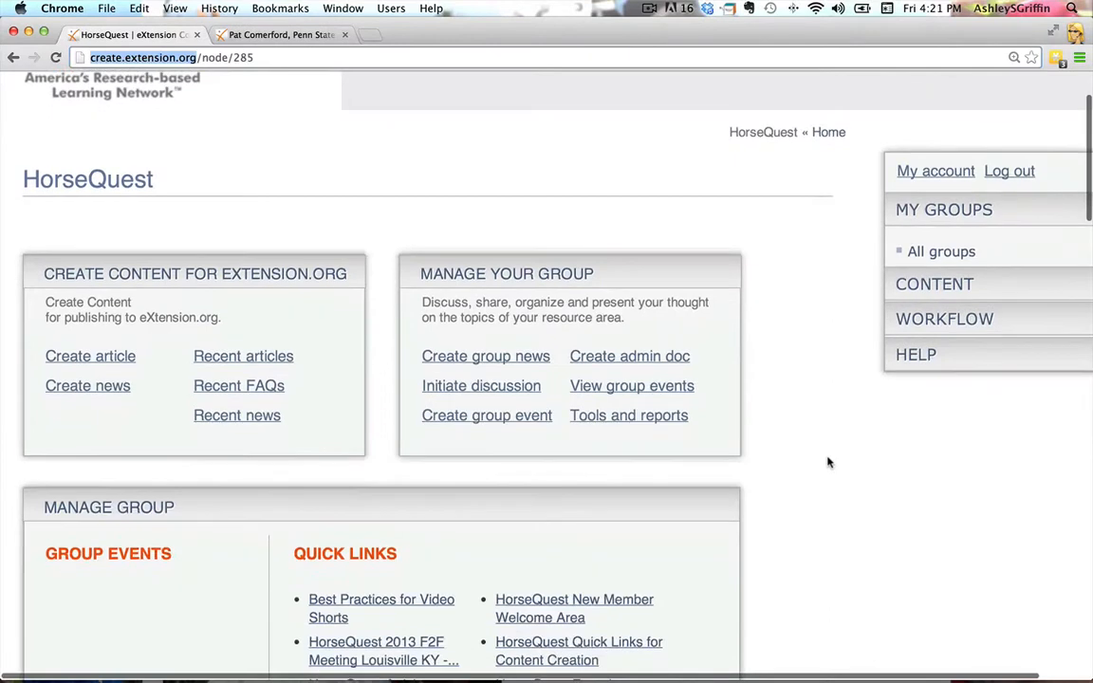
{"action": "scroll", "coordinate": [828, 462], "scroll_direction": "down", "scroll_amount": 2}
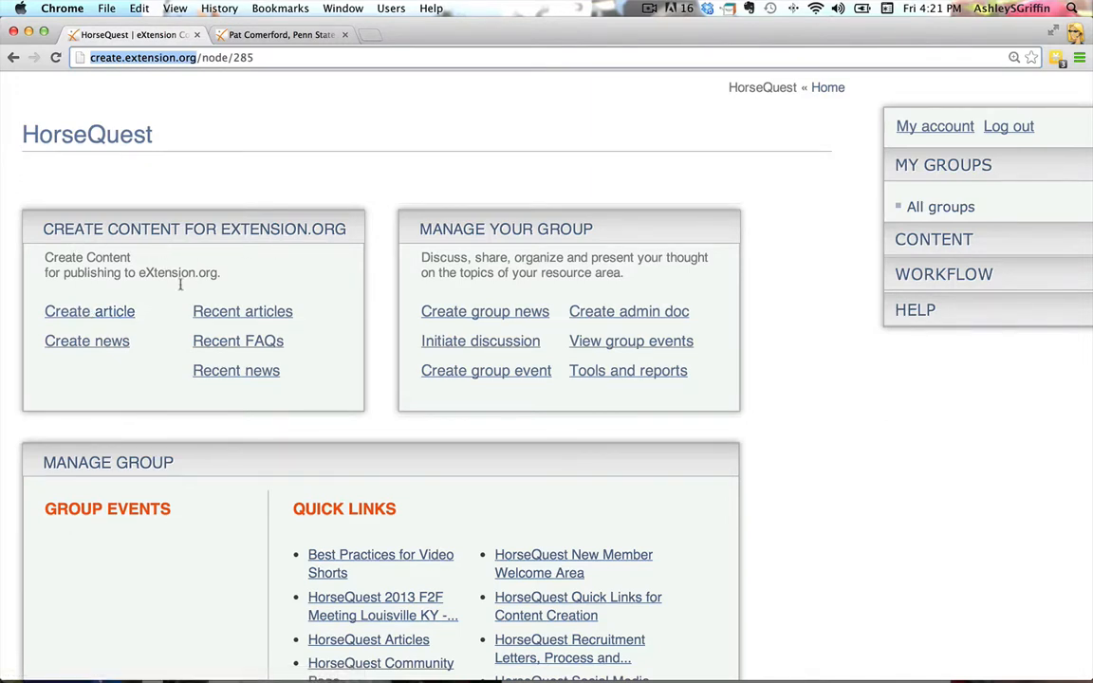
{"action": "left_click", "coordinate": [123, 313]}
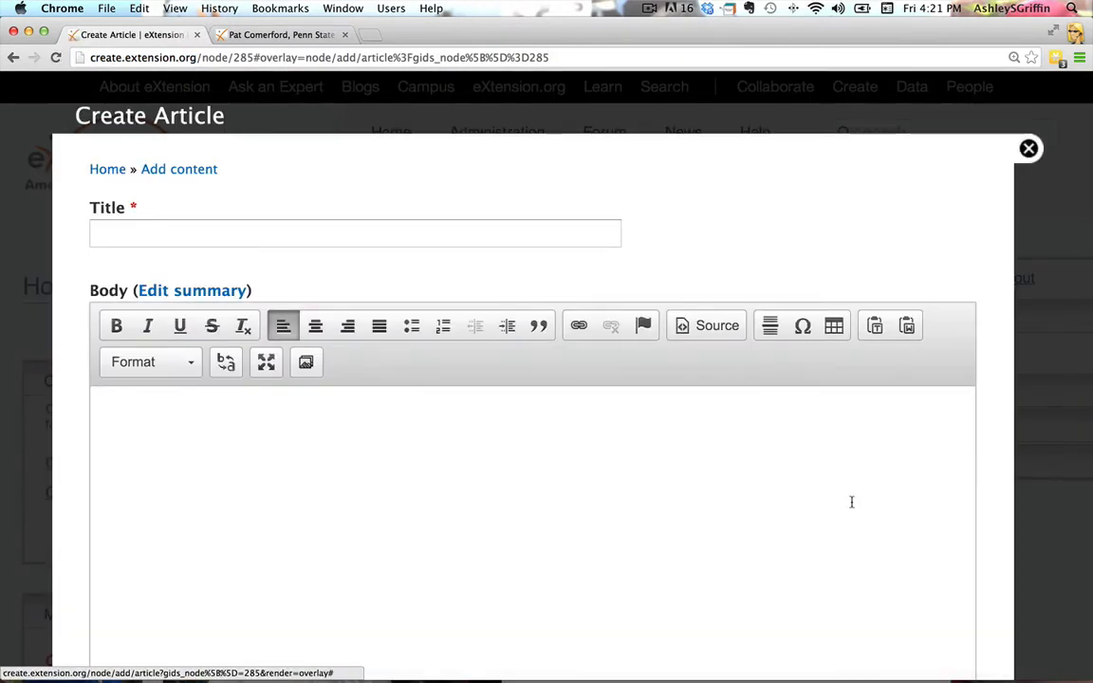
Title the article with the person's full name, followed by a comma and "University of Kentucky"
{"action": "left_click", "coordinate": [579, 243]}
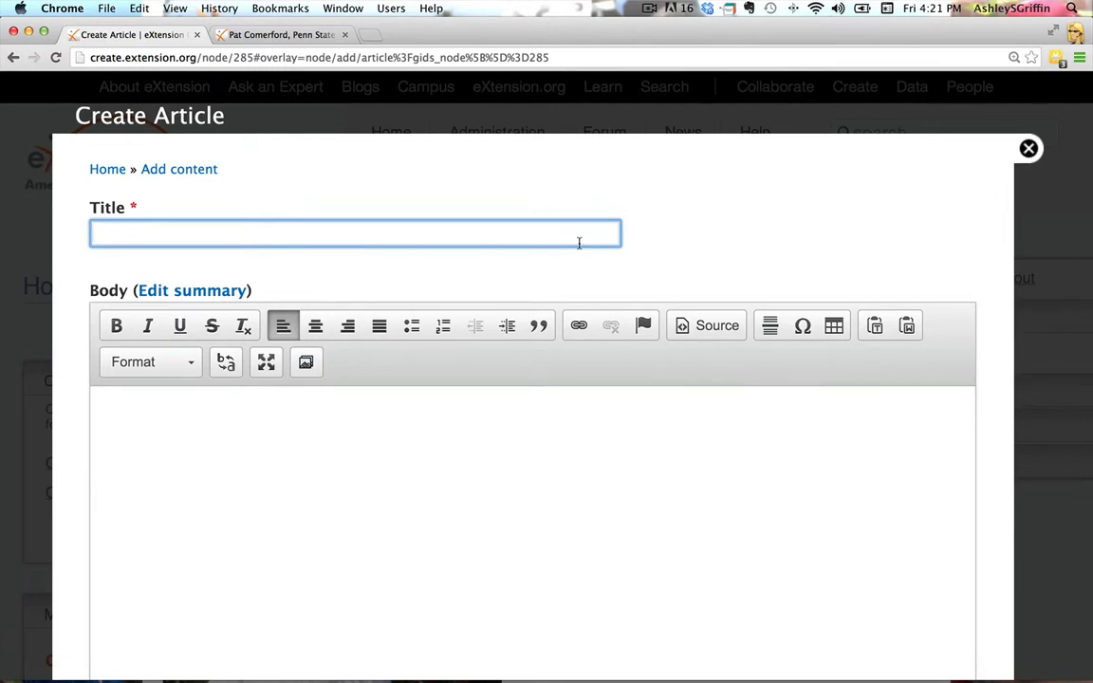
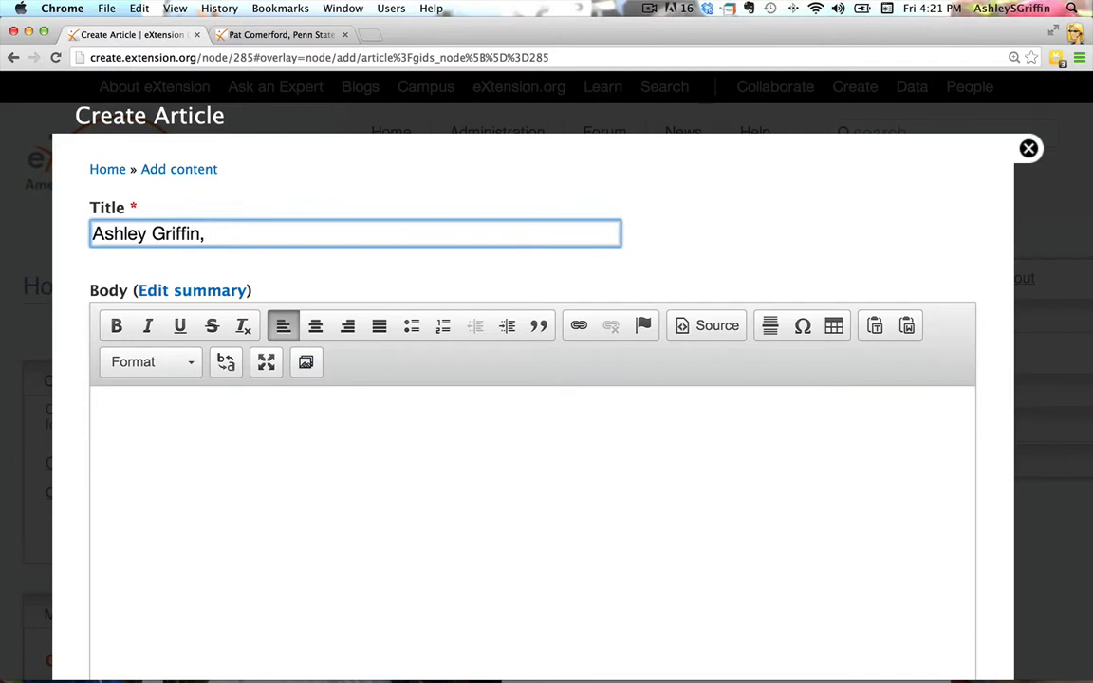
{"action": "type", "text": "University of Kentucky"}
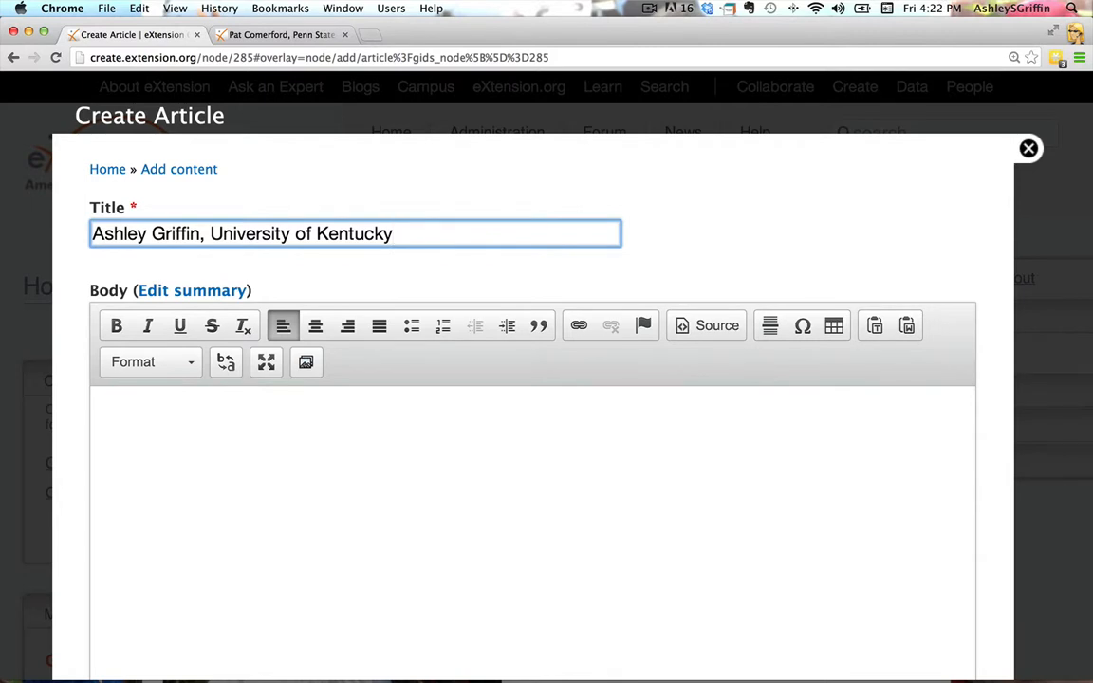
Write three paragraphs in the article body: "text of bio", "Contact Information" and "details"
{"action": "left_click", "coordinate": [428, 448]}
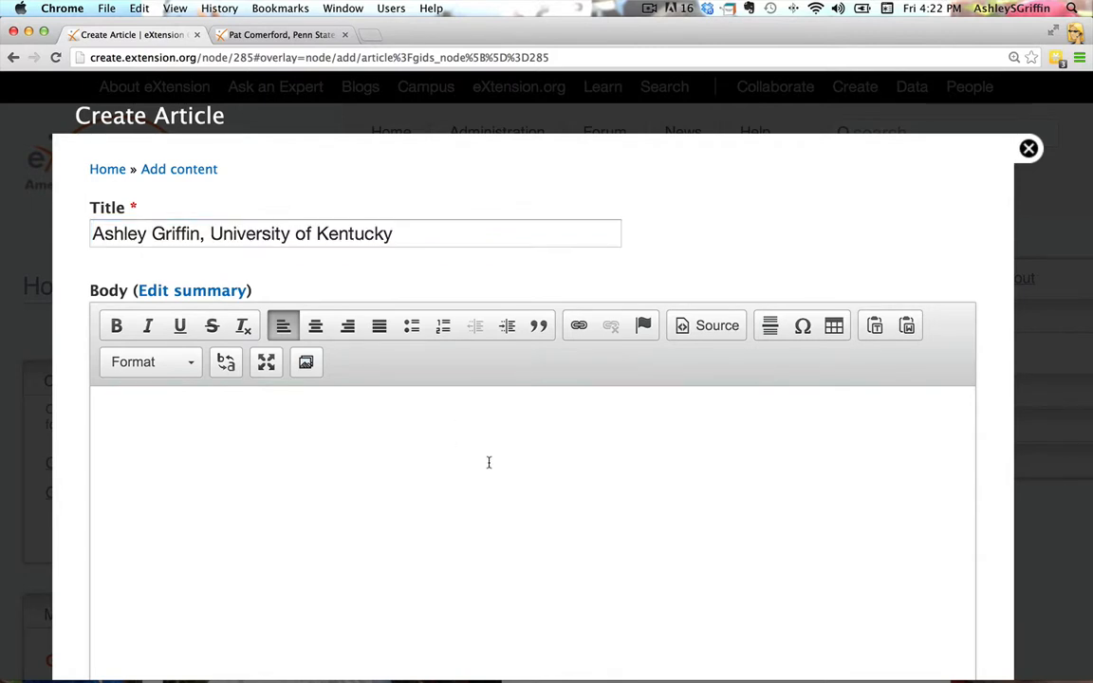
{"action": "scroll", "coordinate": [489, 462], "scroll_direction": "down", "scroll_amount": 2}
{"action": "scroll", "coordinate": [489, 462], "scroll_direction": "down", "scroll_amount": 1}
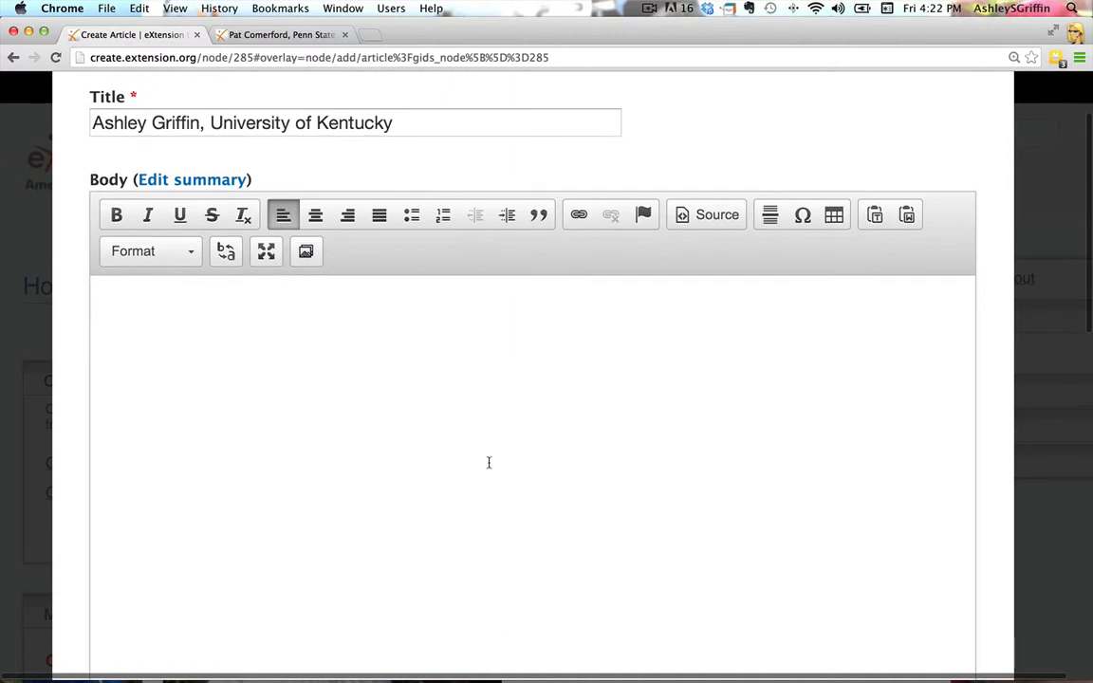
{"action": "left_click", "coordinate": [442, 356]}
{"action": "type", "text": "text of "}
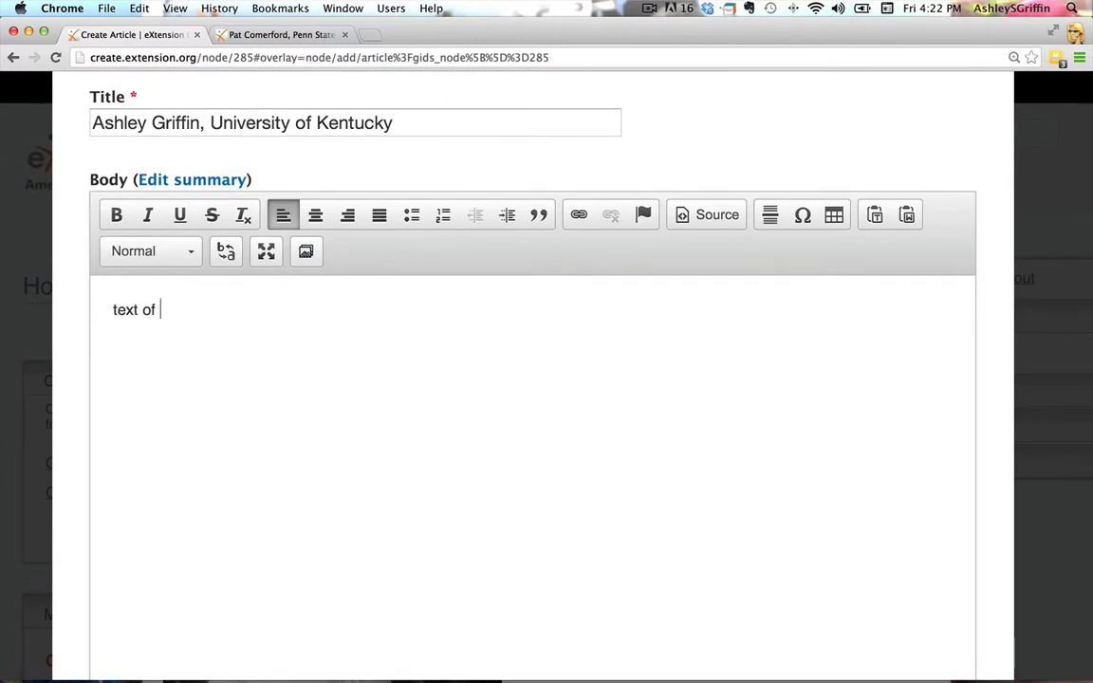
{"action": "type", "text": "bio"}
{"action": "key", "text": "Return"}
{"action": "type", "text": "Contact I"}
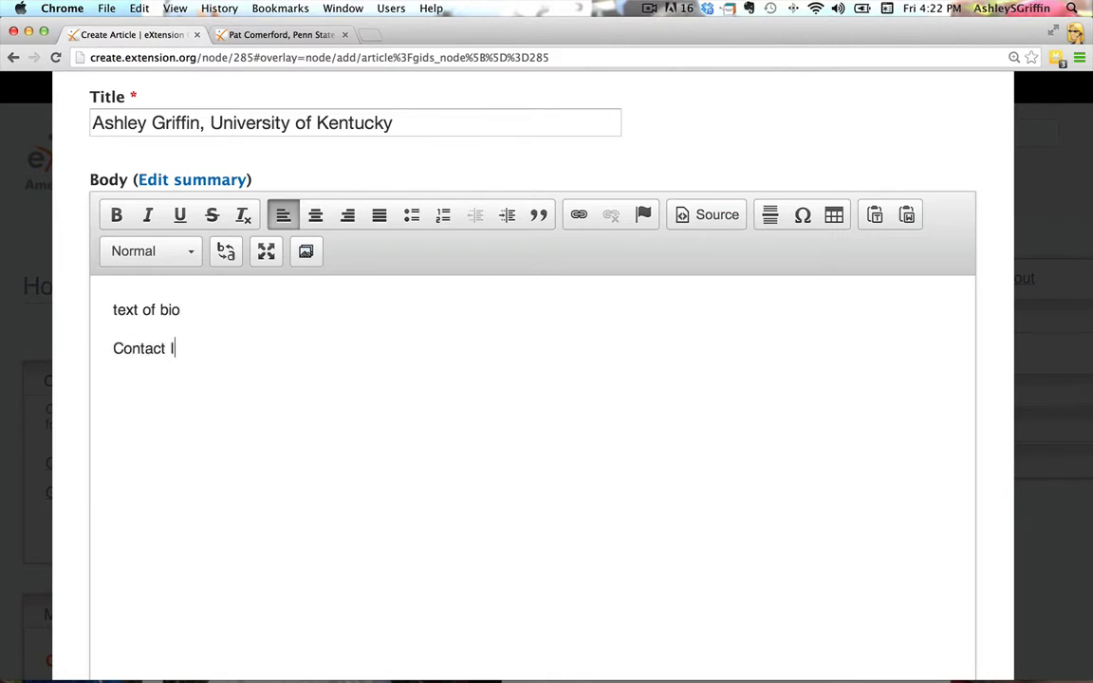
{"action": "type", "text": "nformation"}
{"action": "key", "text": "Return"}
{"action": "type", "text": "deta"}
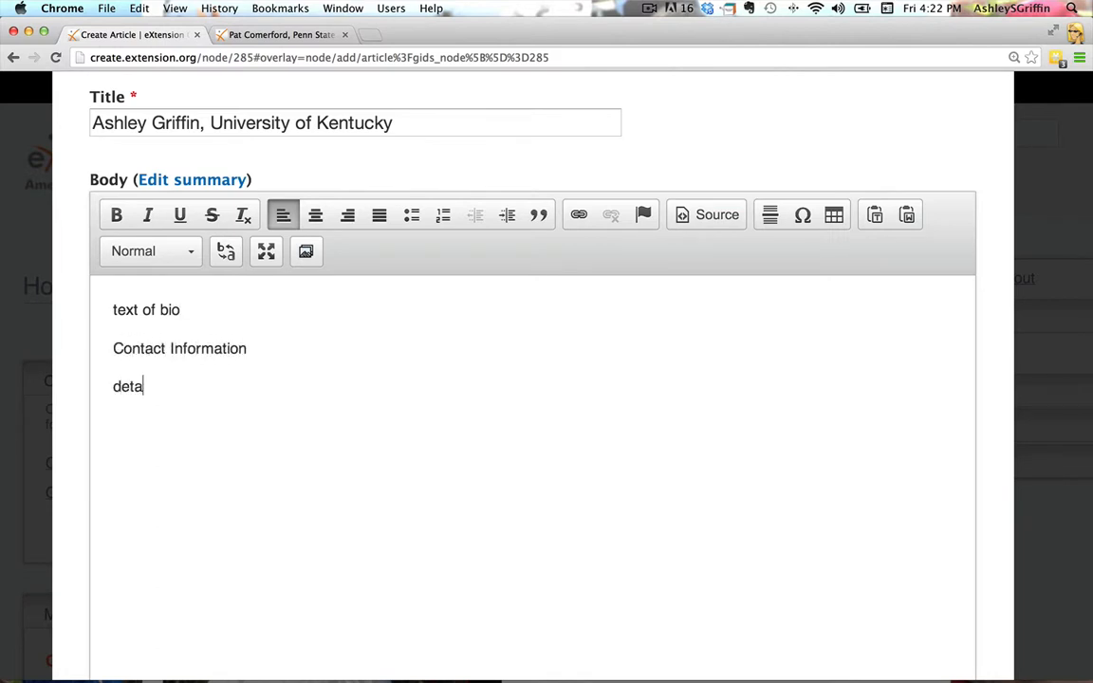
{"action": "type", "text": "ils"}
Format the "Contact Information" line in the body as Heading 2
{"action": "left_click_drag", "start_coordinate": [287, 354], "coordinate": [113, 344]}
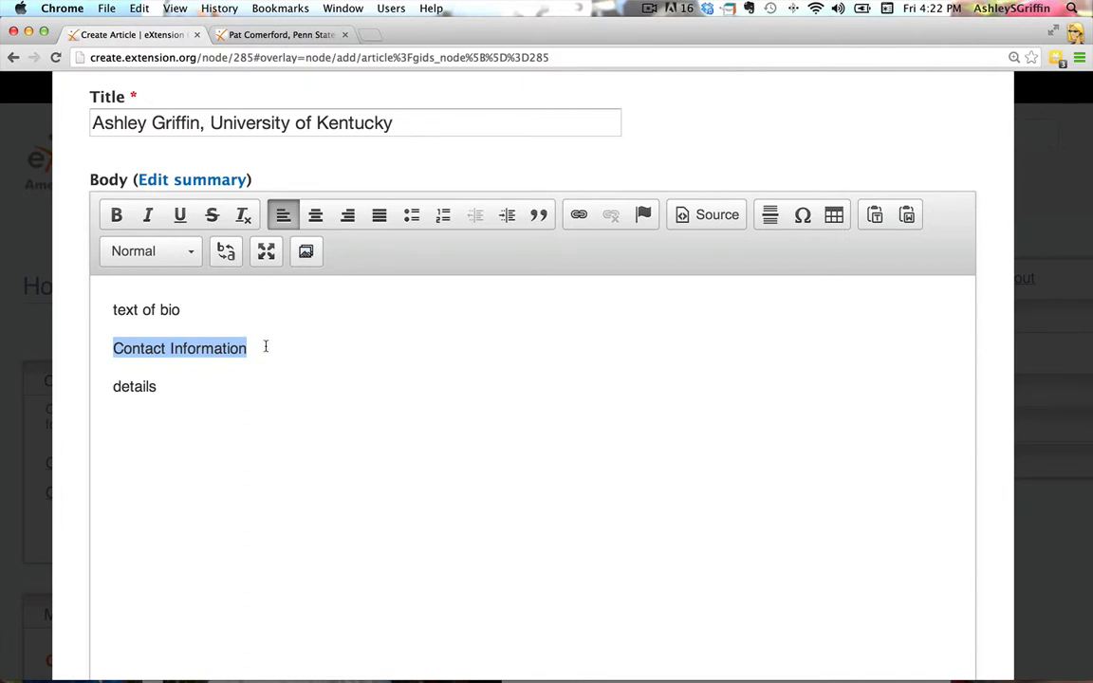
{"action": "left_click", "coordinate": [191, 254]}
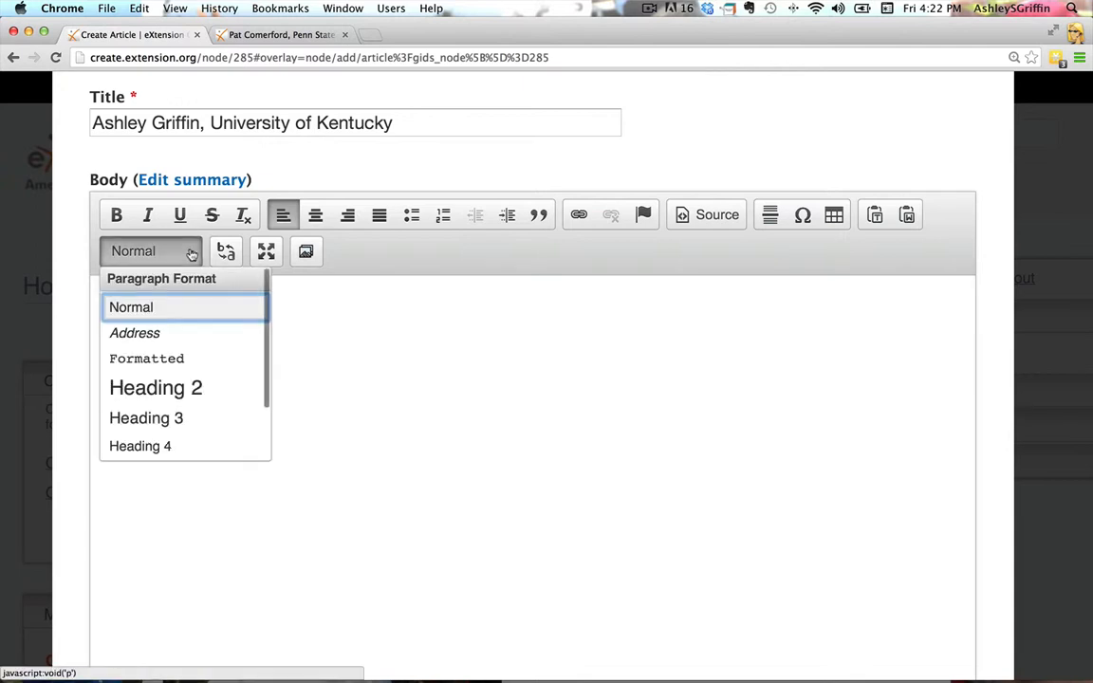
{"action": "left_click", "coordinate": [194, 388]}
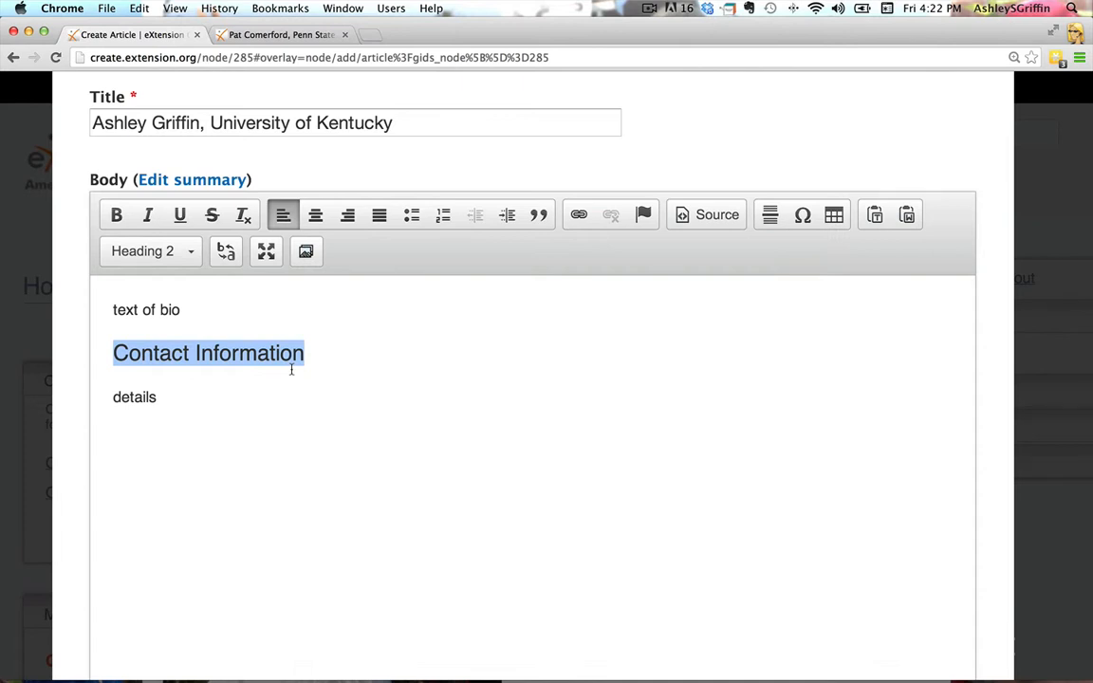
Insert an empty paragraph above "text of bio" and place the cursor in it
{"action": "left_click", "coordinate": [127, 288]}
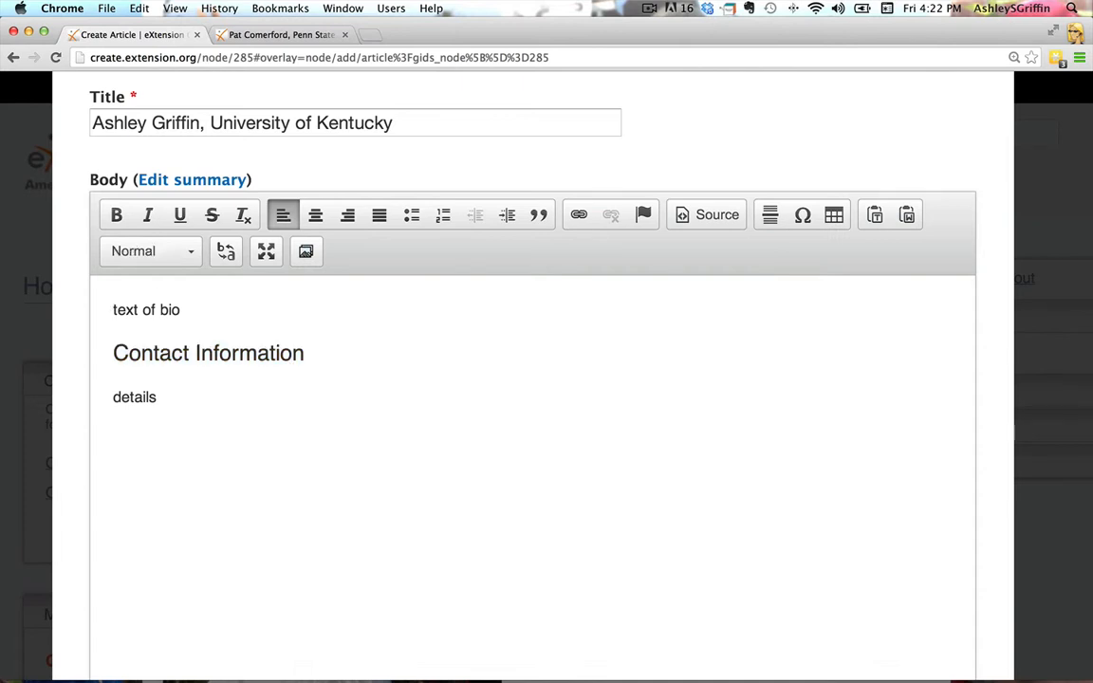
{"action": "key", "text": "Return"}
{"action": "key", "text": "Up"}
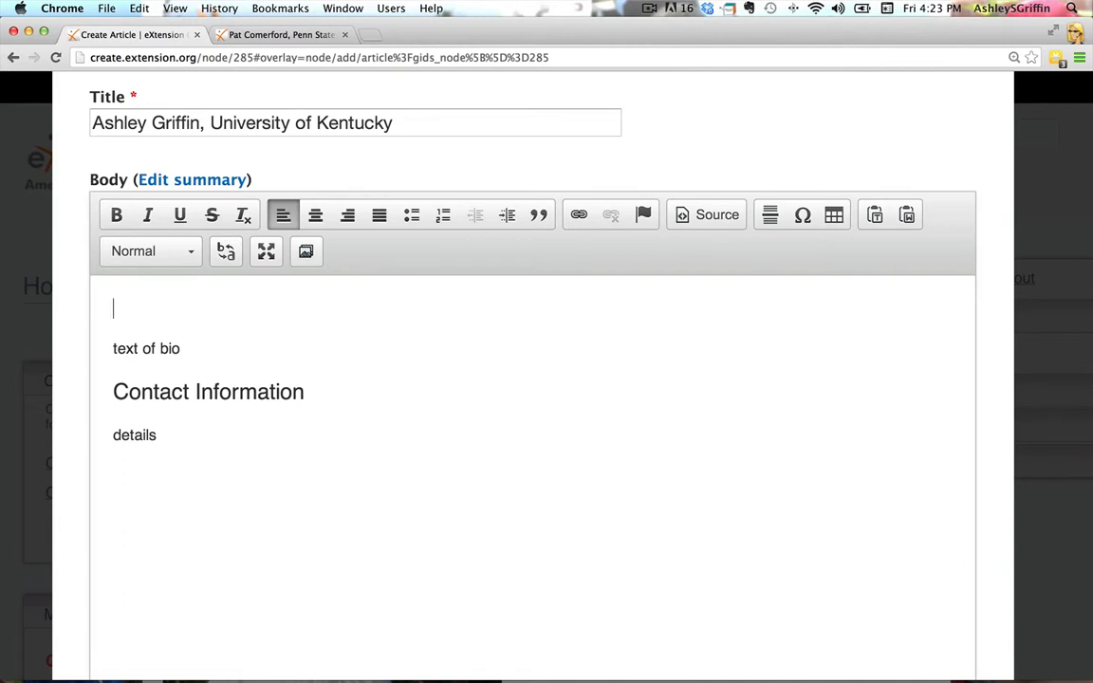
Add media at the cursor and choose the person's 446X260 JPEG photo for upload, searching the computer by first name and ".jpg"
{"action": "left_click", "coordinate": [306, 253]}
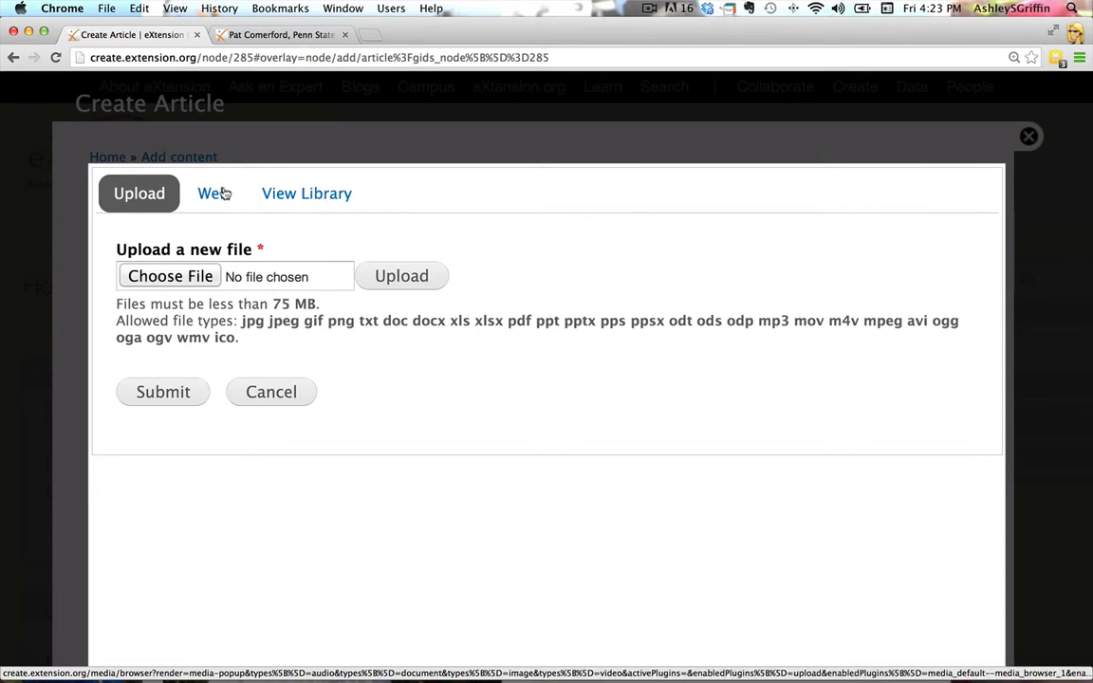
{"action": "left_click", "coordinate": [189, 276]}
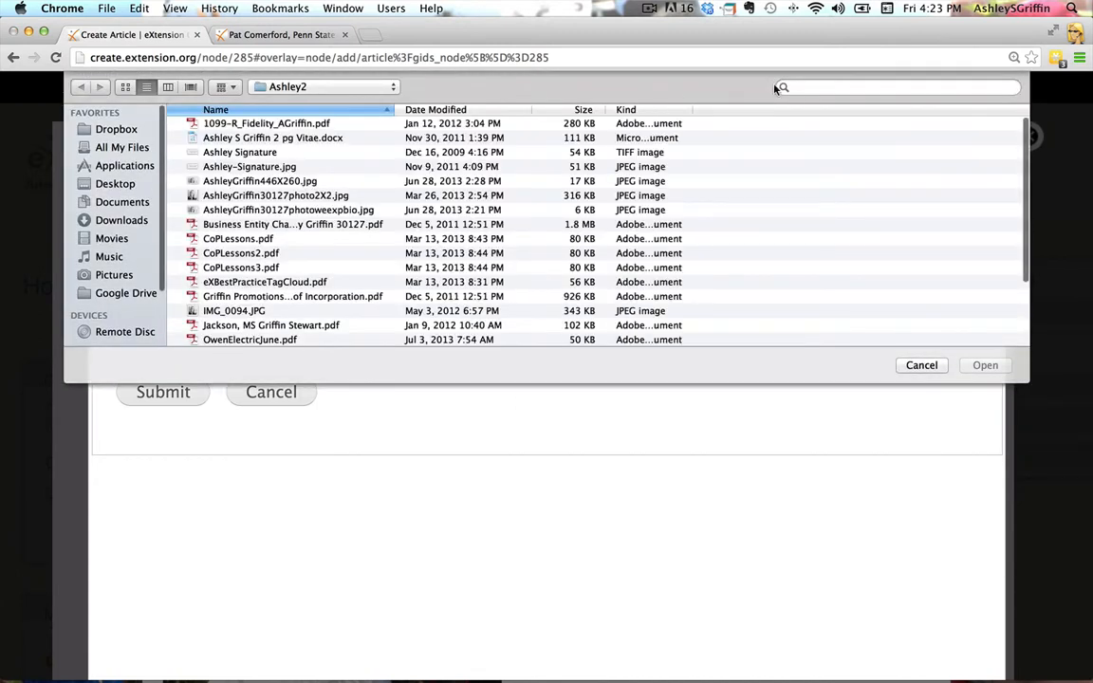
{"action": "left_click", "coordinate": [800, 89]}
{"action": "type", "text": "ahs"}
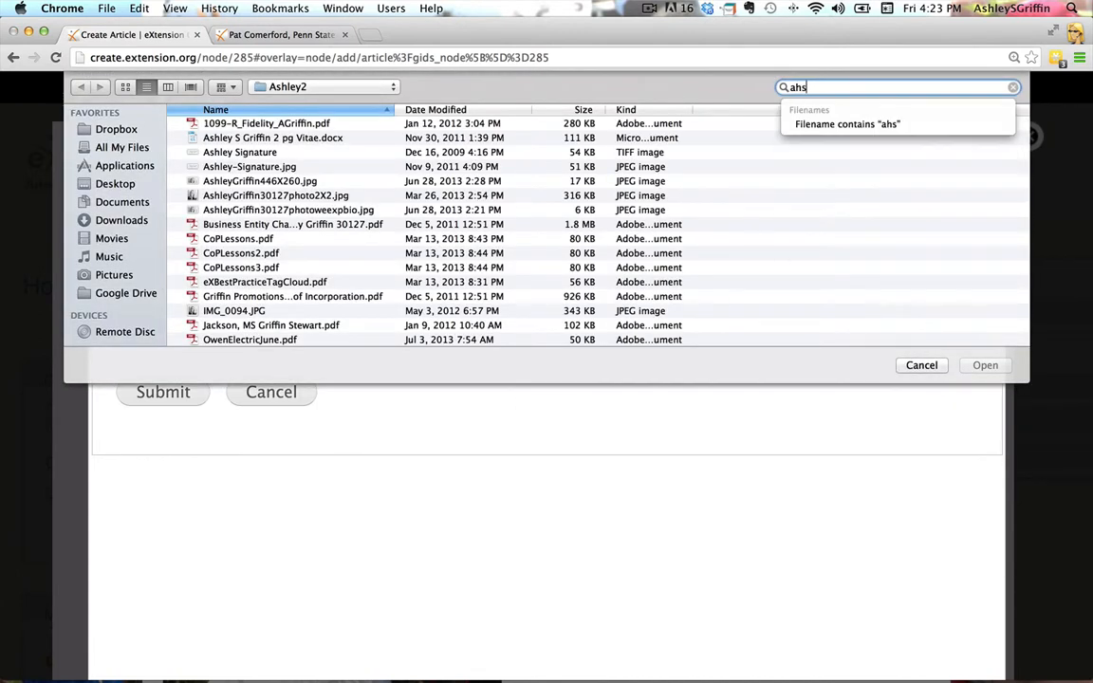
{"action": "key", "text": "BackSpace"}
{"action": "key", "text": "BackSpace"}
{"action": "type", "text": "shly"}
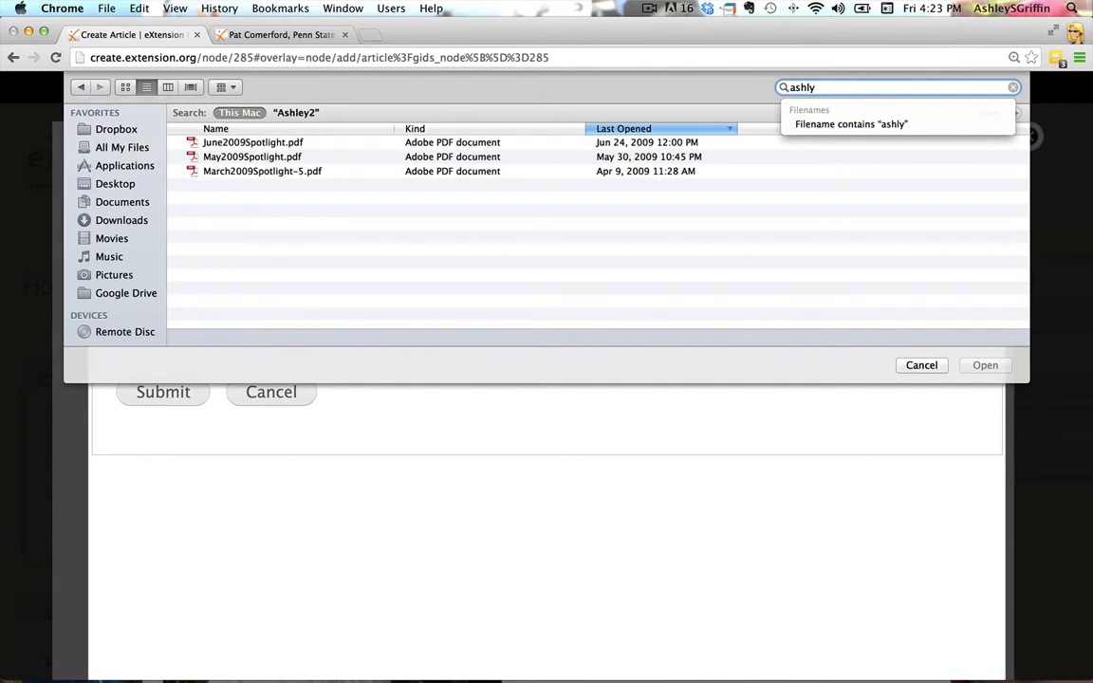
{"action": "key", "text": "BackSpace"}
{"action": "key", "text": "BackSpace"}
{"action": "type", "text": "ley .j"}
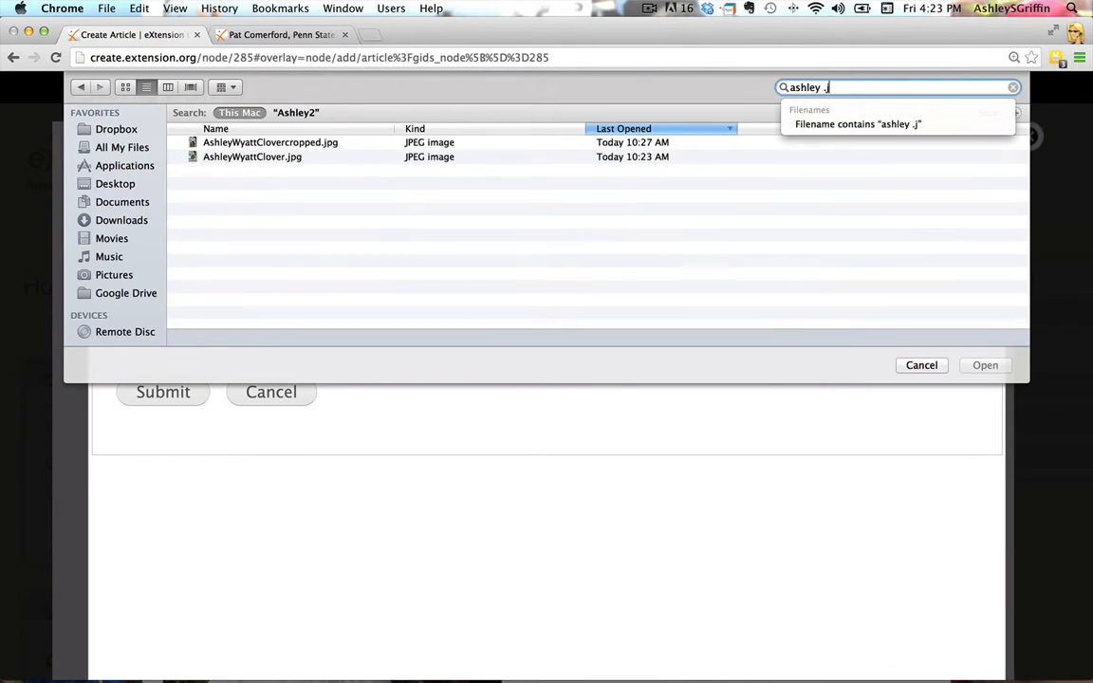
{"action": "type", "text": "pg"}
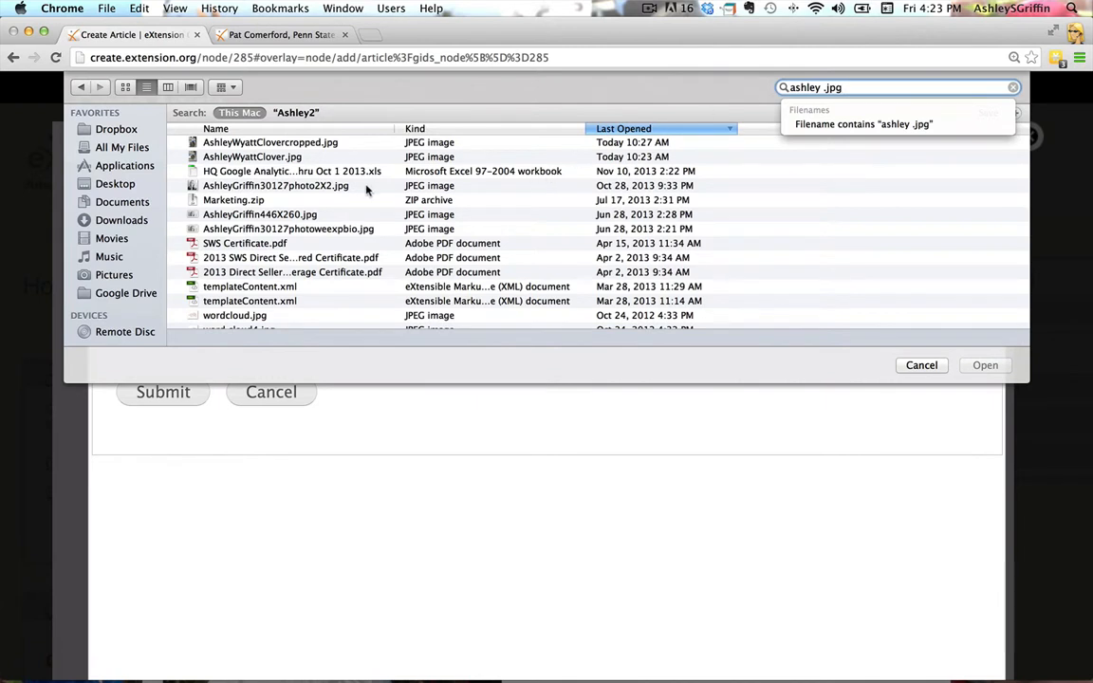
{"action": "left_click", "coordinate": [275, 216]}
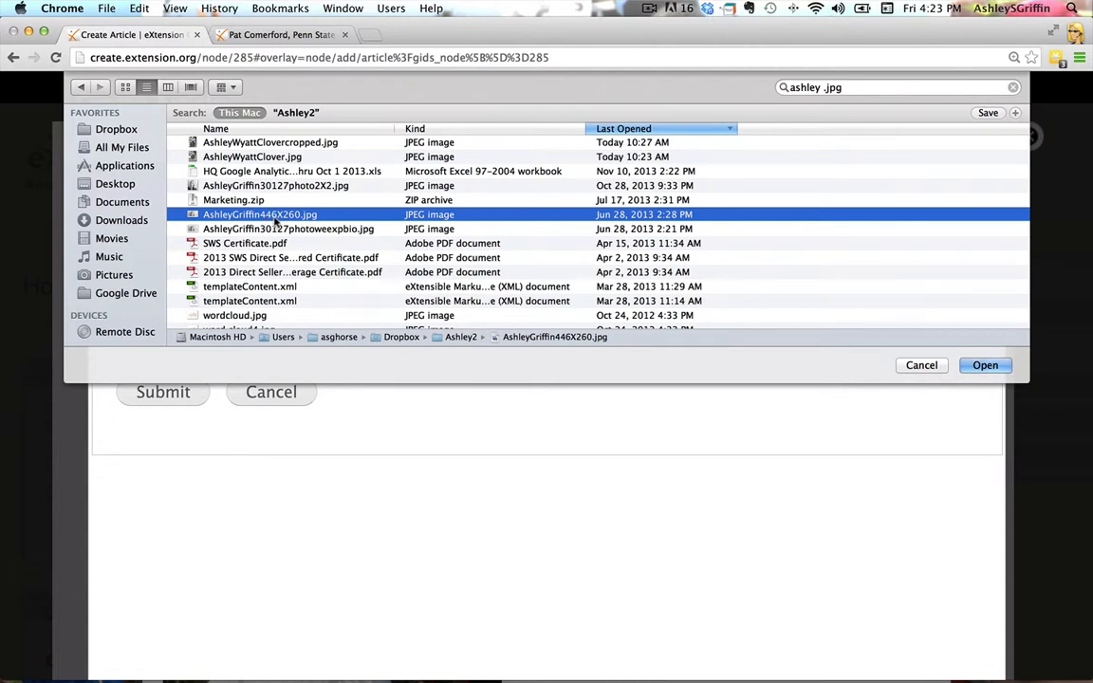
{"action": "left_click", "coordinate": [983, 365]}
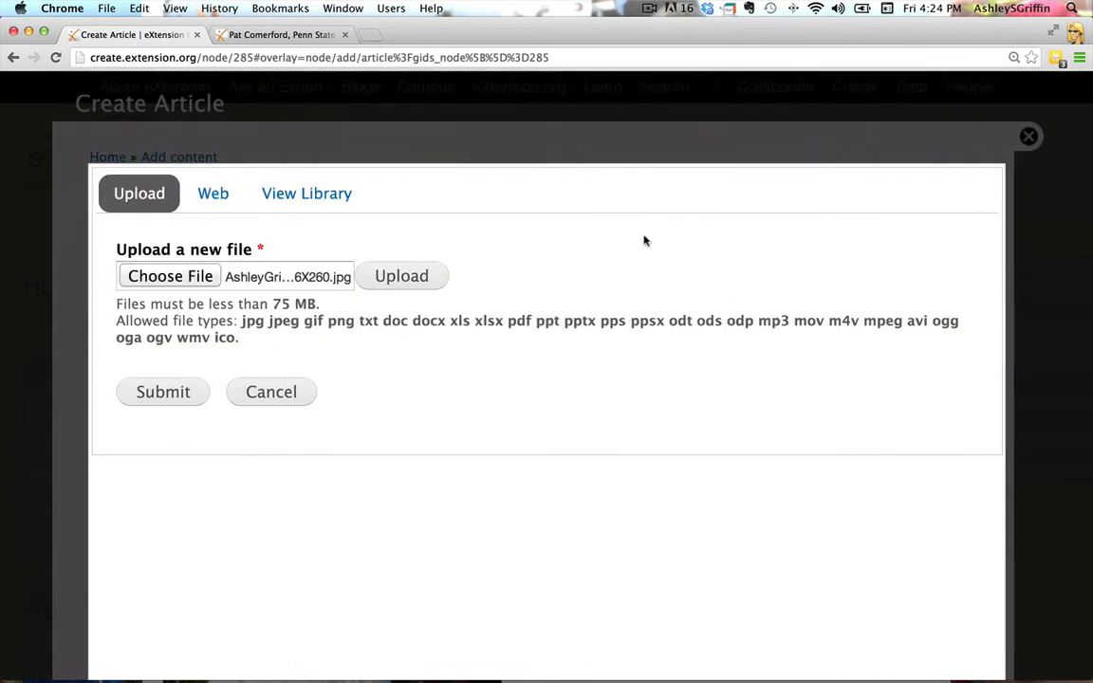
Upload the chosen photo, submit it and associate it with the HorseQuest group
{"action": "left_click", "coordinate": [432, 276]}
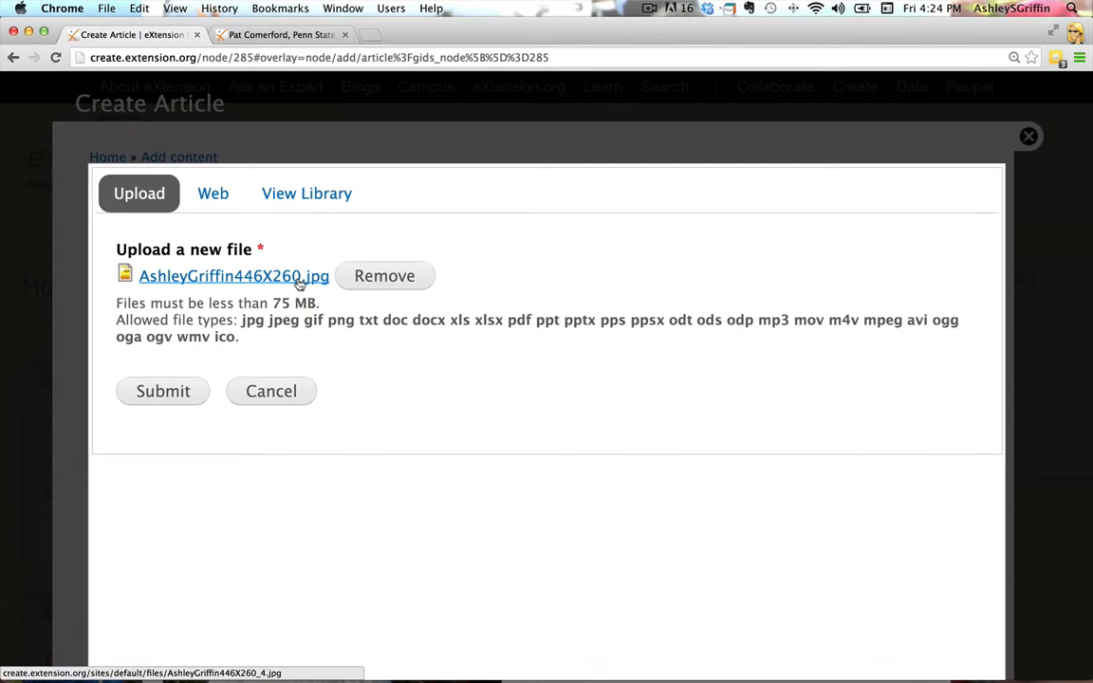
{"action": "left_click", "coordinate": [184, 391]}
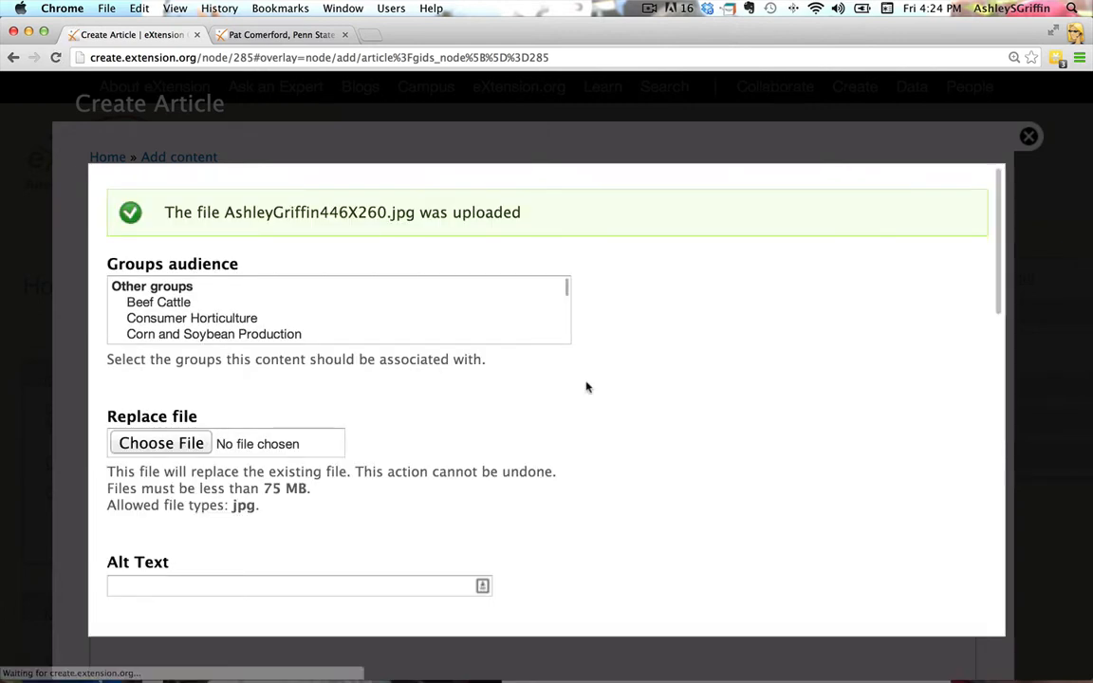
{"action": "scroll", "coordinate": [591, 371], "scroll_direction": "down", "scroll_amount": 3}
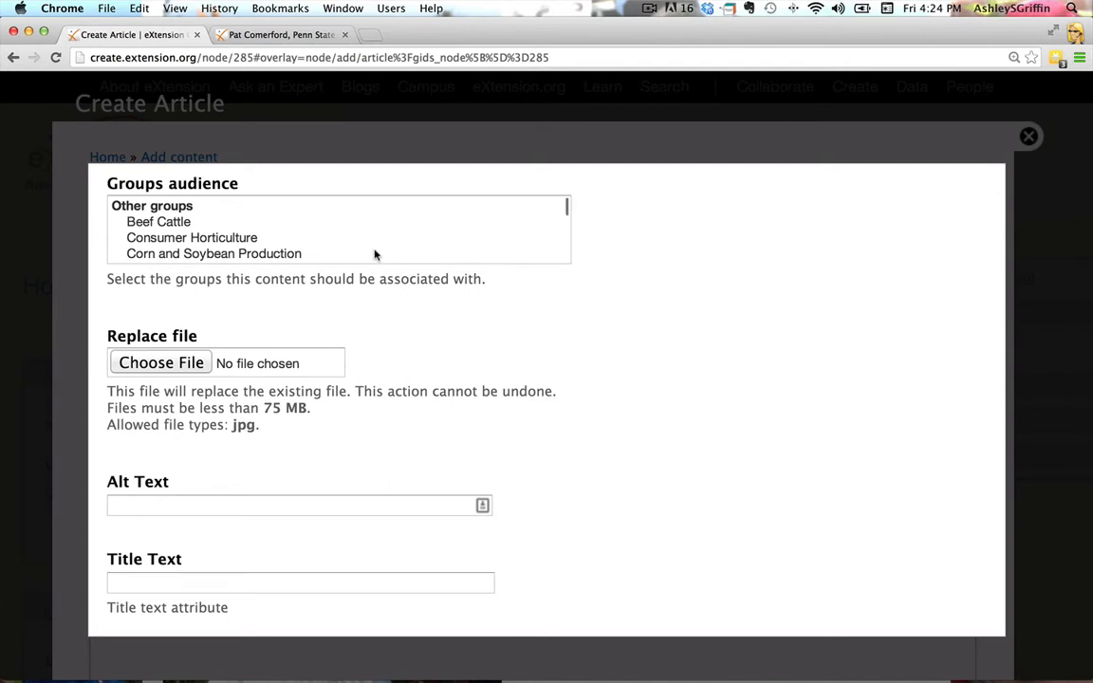
{"action": "scroll", "coordinate": [374, 253], "scroll_direction": "down", "scroll_amount": 2}
{"action": "scroll", "coordinate": [374, 253], "scroll_direction": "down", "scroll_amount": 5}
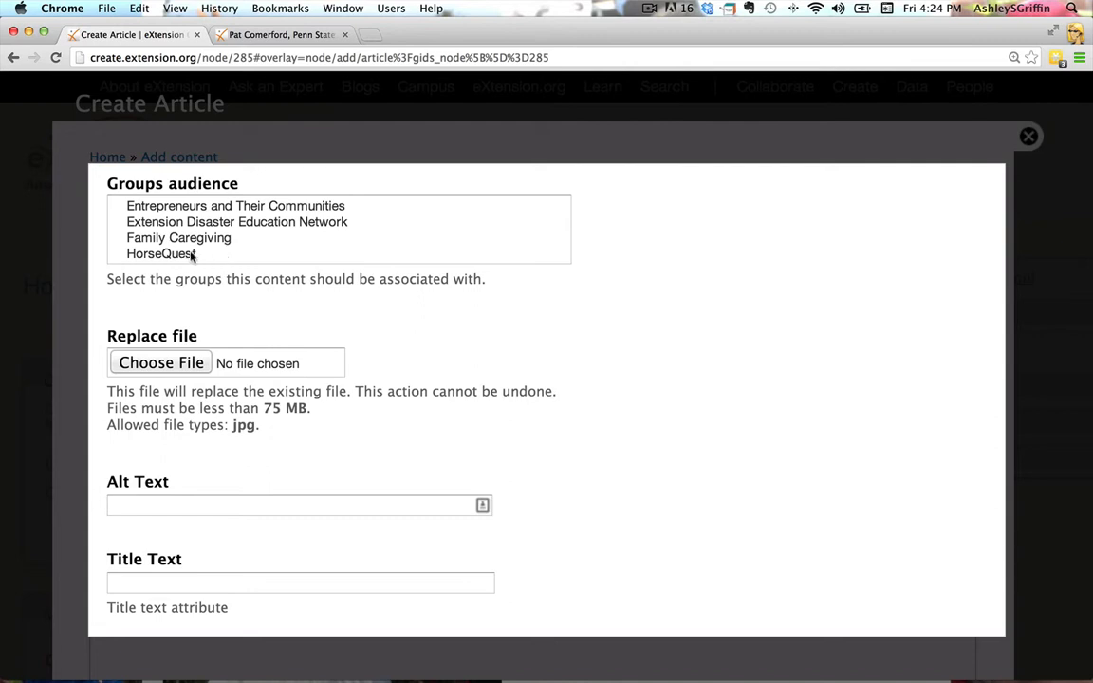
{"action": "left_click", "coordinate": [191, 256]}
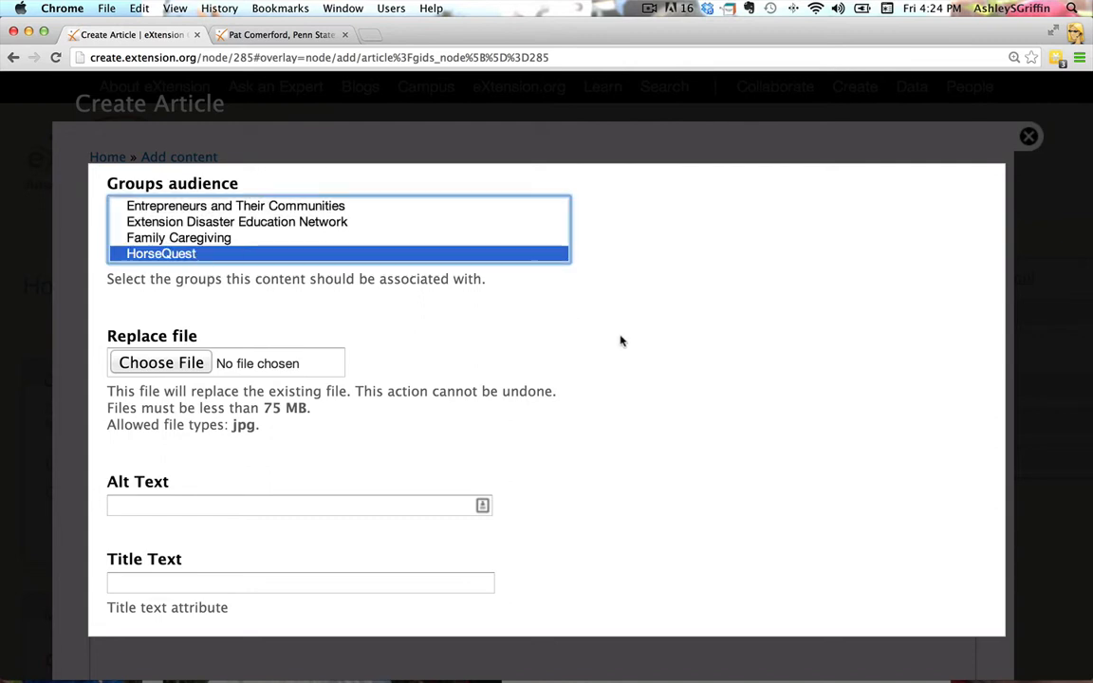
Set the photo's alt text to "Photo of" followed by the person's full name
{"action": "scroll", "coordinate": [621, 342], "scroll_direction": "down", "scroll_amount": 2}
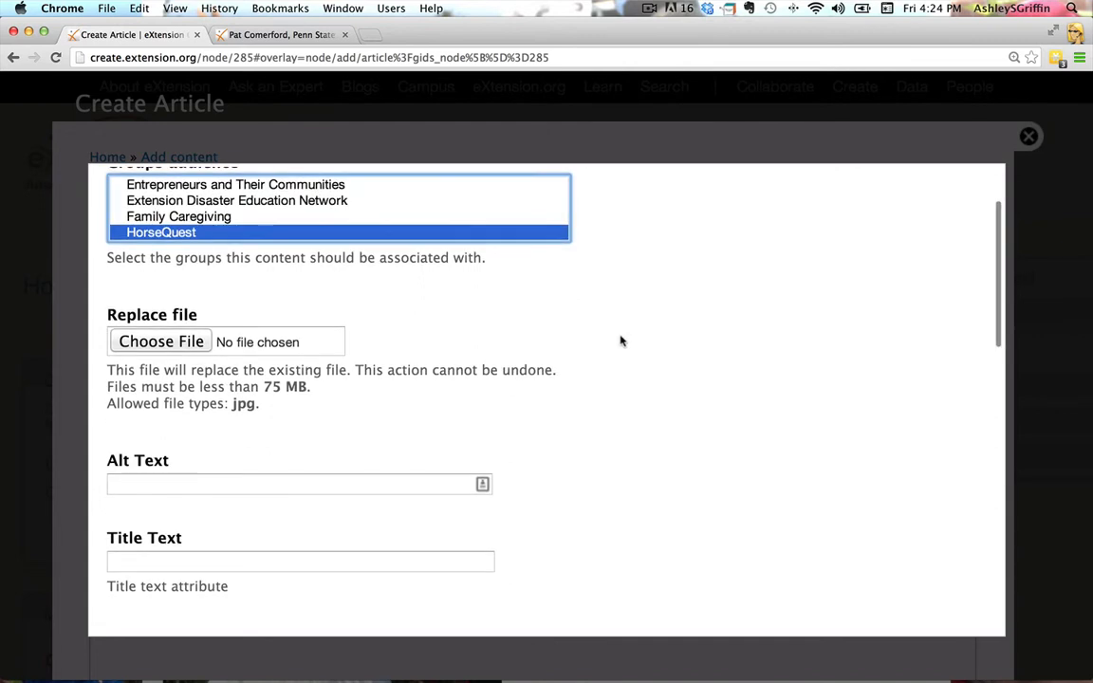
{"action": "scroll", "coordinate": [622, 342], "scroll_direction": "down", "scroll_amount": 4}
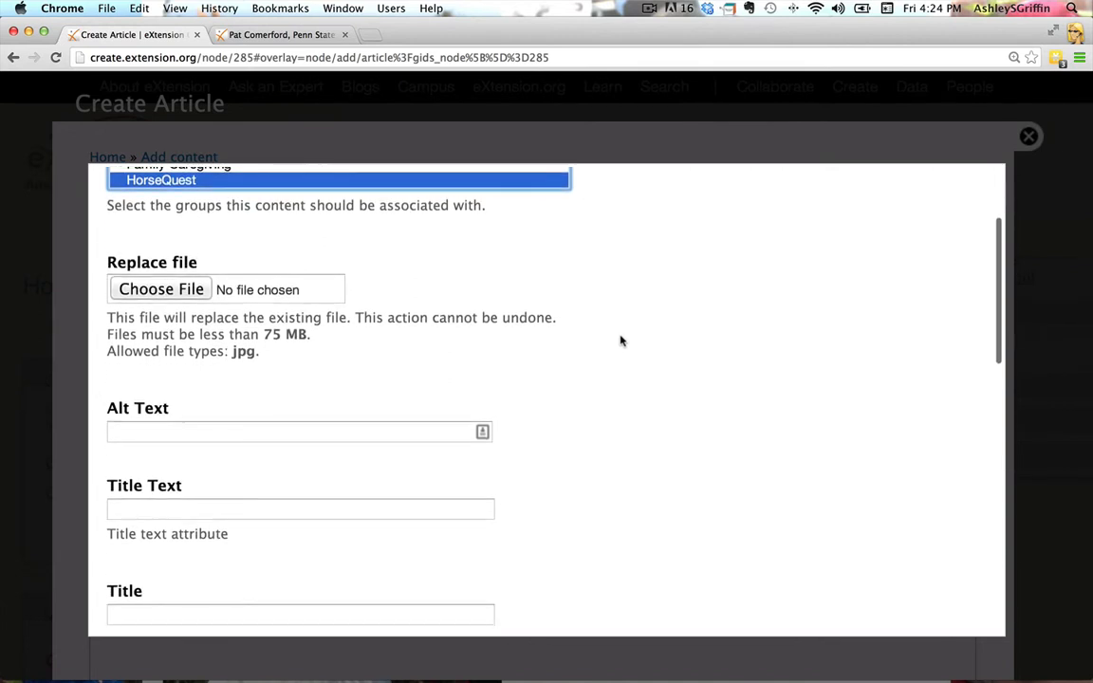
{"action": "scroll", "coordinate": [622, 342], "scroll_direction": "down", "scroll_amount": 10}
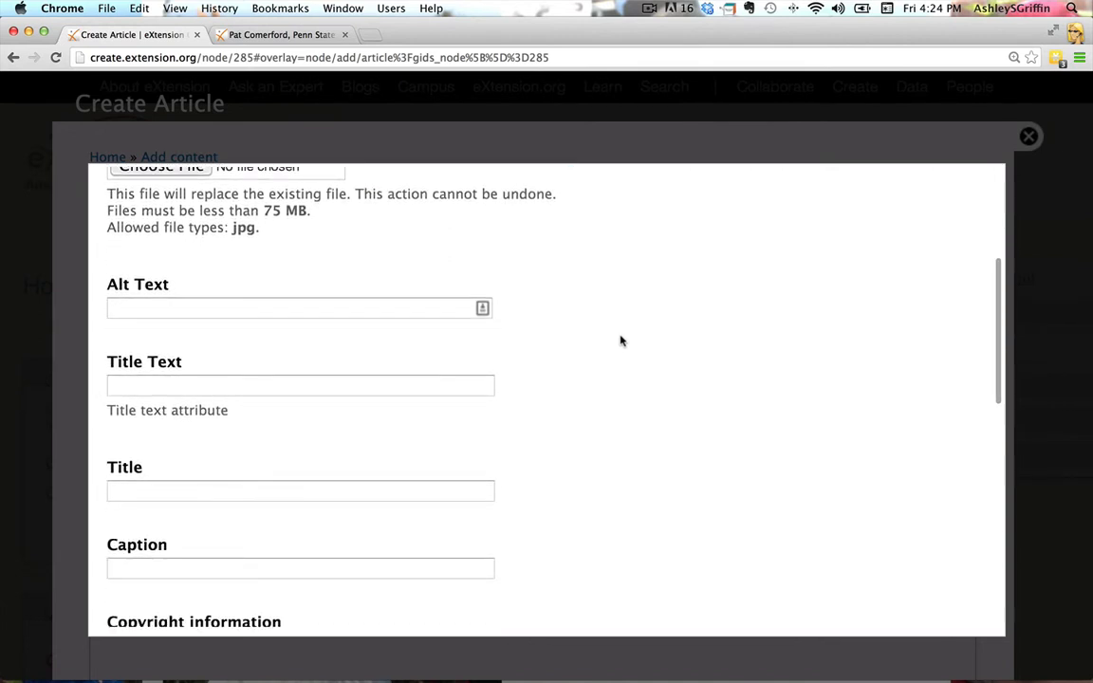
{"action": "left_click", "coordinate": [361, 286]}
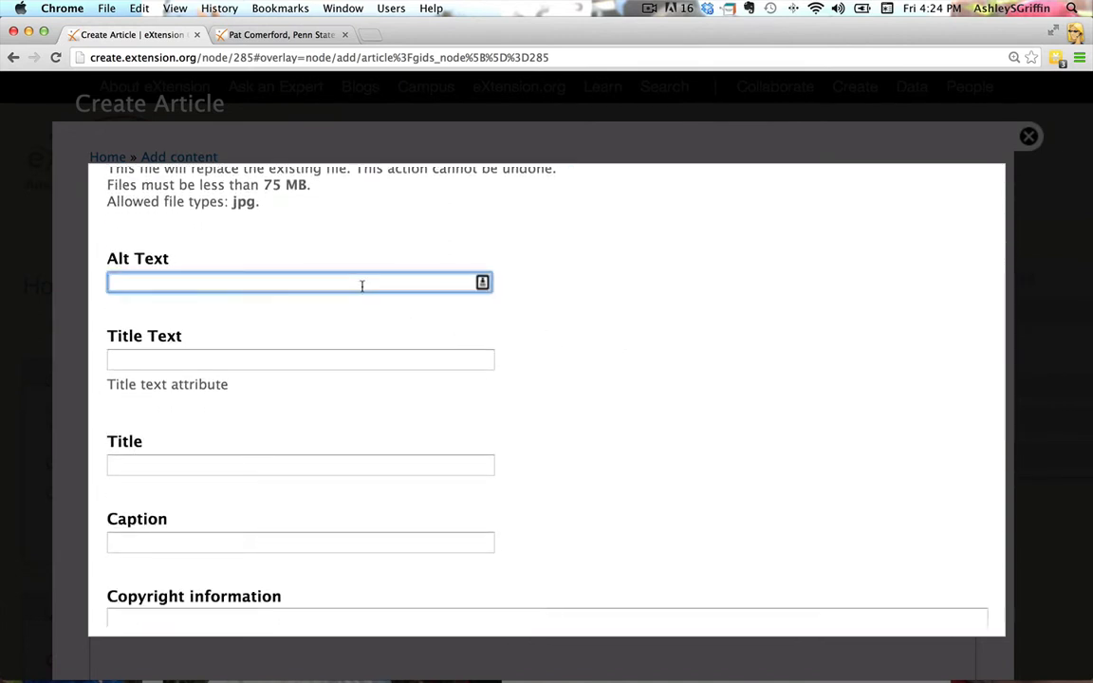
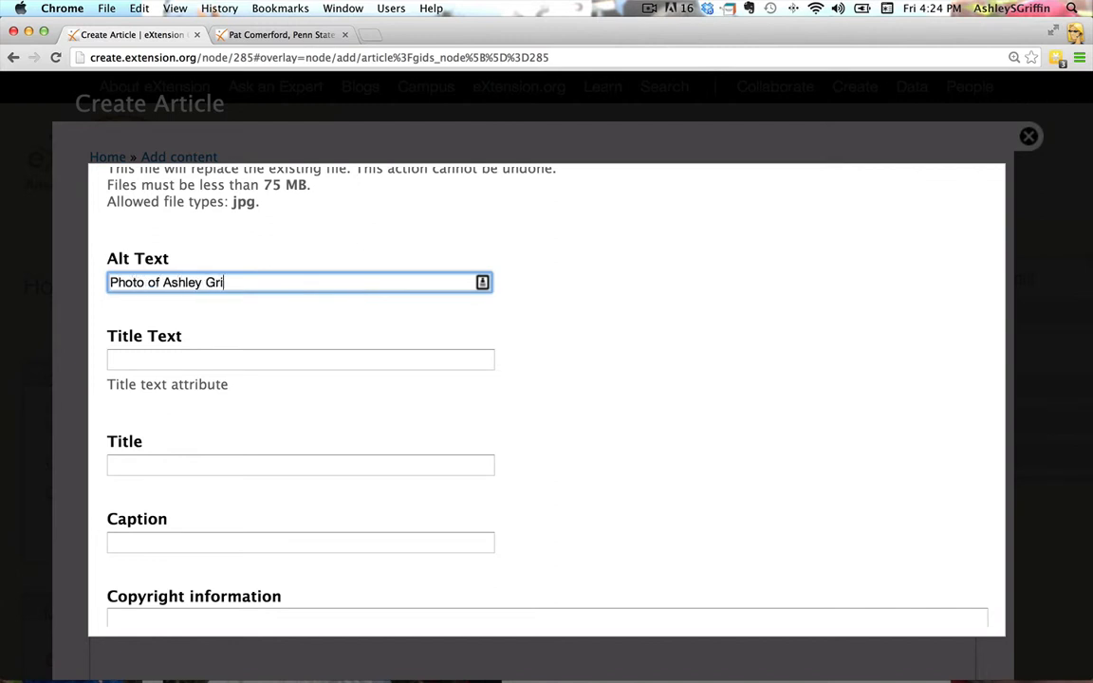
Tag the photo with the existing tag "horses" and save its file details
{"action": "scroll", "coordinate": [626, 424], "scroll_direction": "down", "scroll_amount": 3}
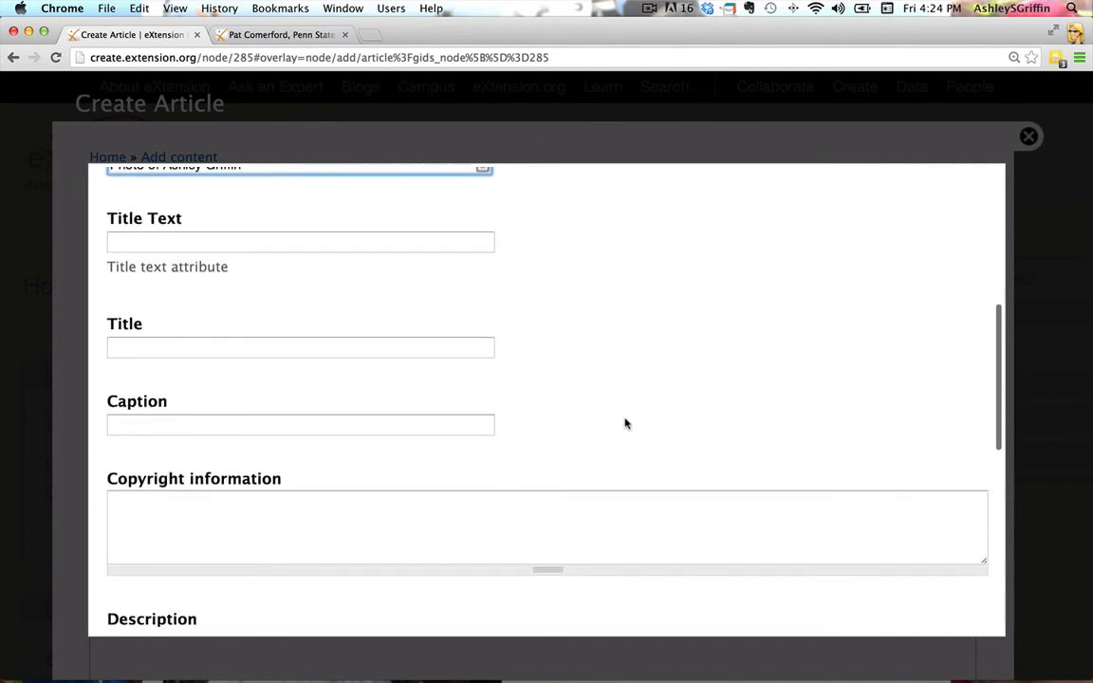
{"action": "scroll", "coordinate": [626, 424], "scroll_direction": "down", "scroll_amount": 1}
{"action": "scroll", "coordinate": [626, 423], "scroll_direction": "down", "scroll_amount": 4}
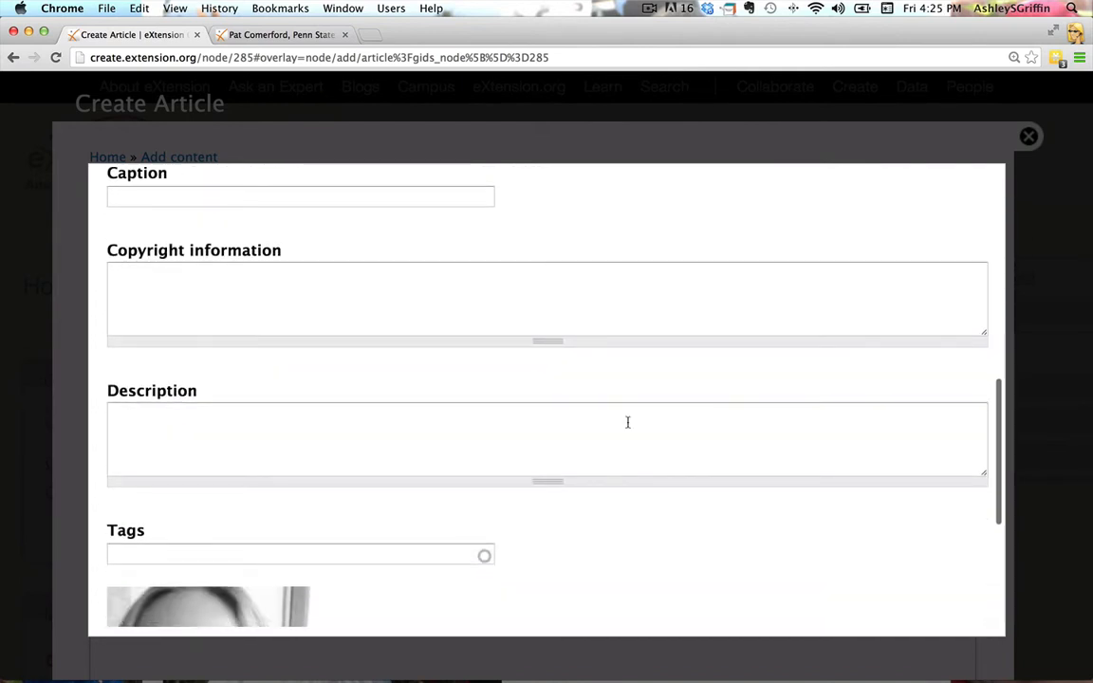
{"action": "scroll", "coordinate": [626, 423], "scroll_direction": "down", "scroll_amount": 3}
{"action": "scroll", "coordinate": [625, 423], "scroll_direction": "down", "scroll_amount": 3}
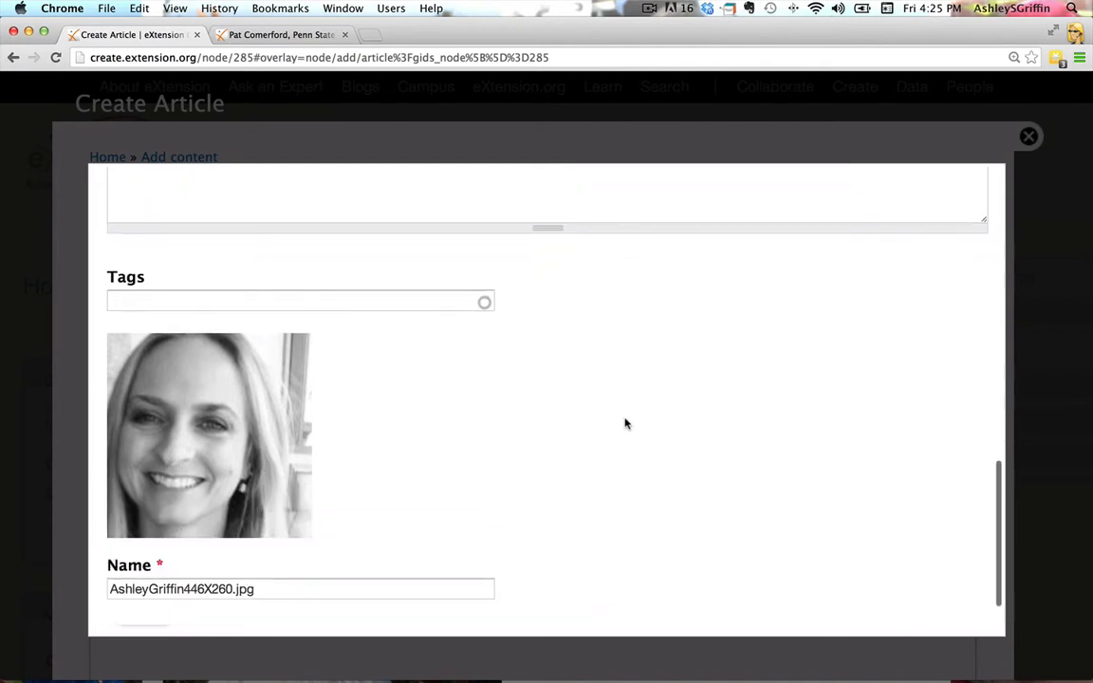
{"action": "scroll", "coordinate": [626, 424], "scroll_direction": "down", "scroll_amount": 1}
{"action": "left_click", "coordinate": [384, 272]}
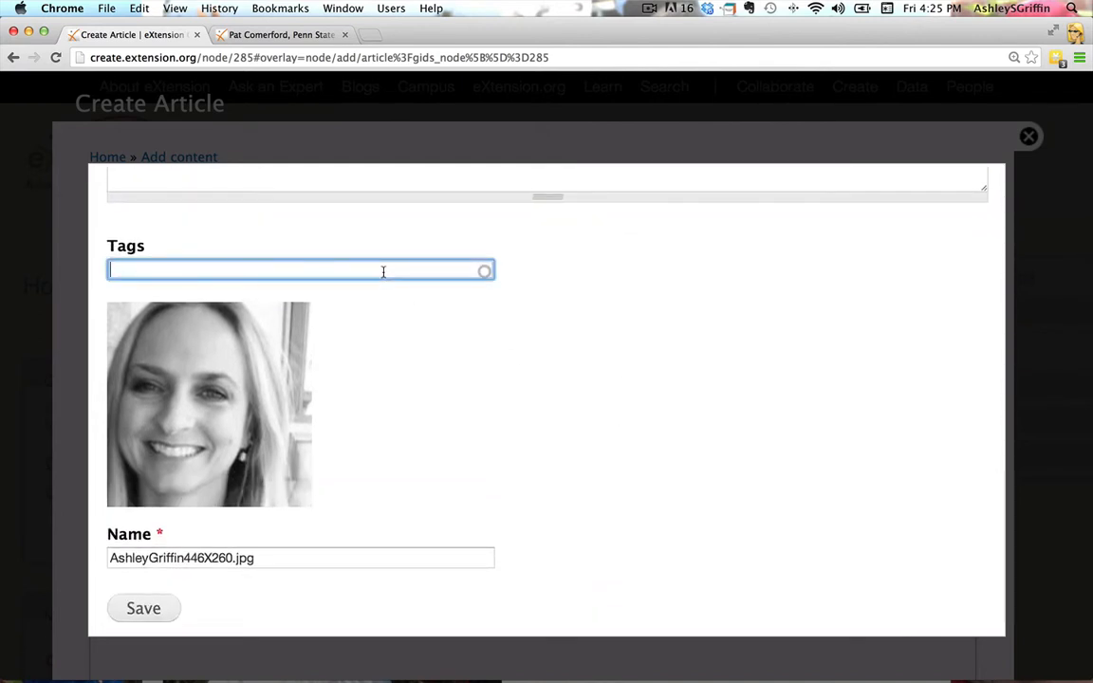
{"action": "type", "text": "horses"}
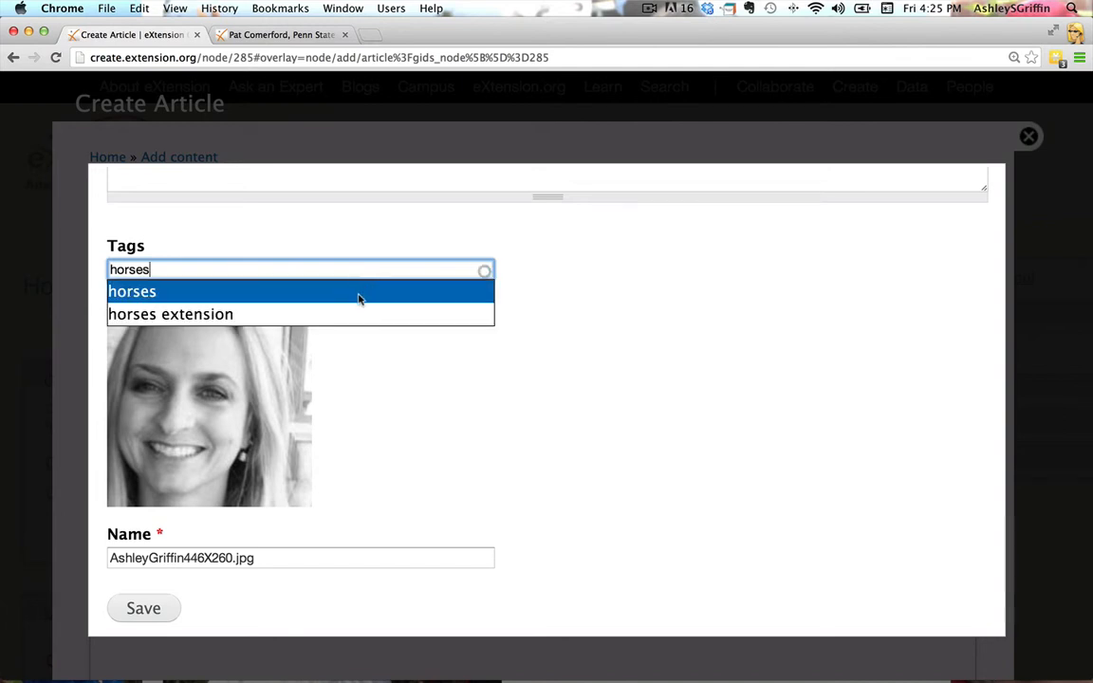
{"action": "left_click", "coordinate": [358, 292]}
{"action": "scroll", "coordinate": [725, 435], "scroll_direction": "down", "scroll_amount": 3}
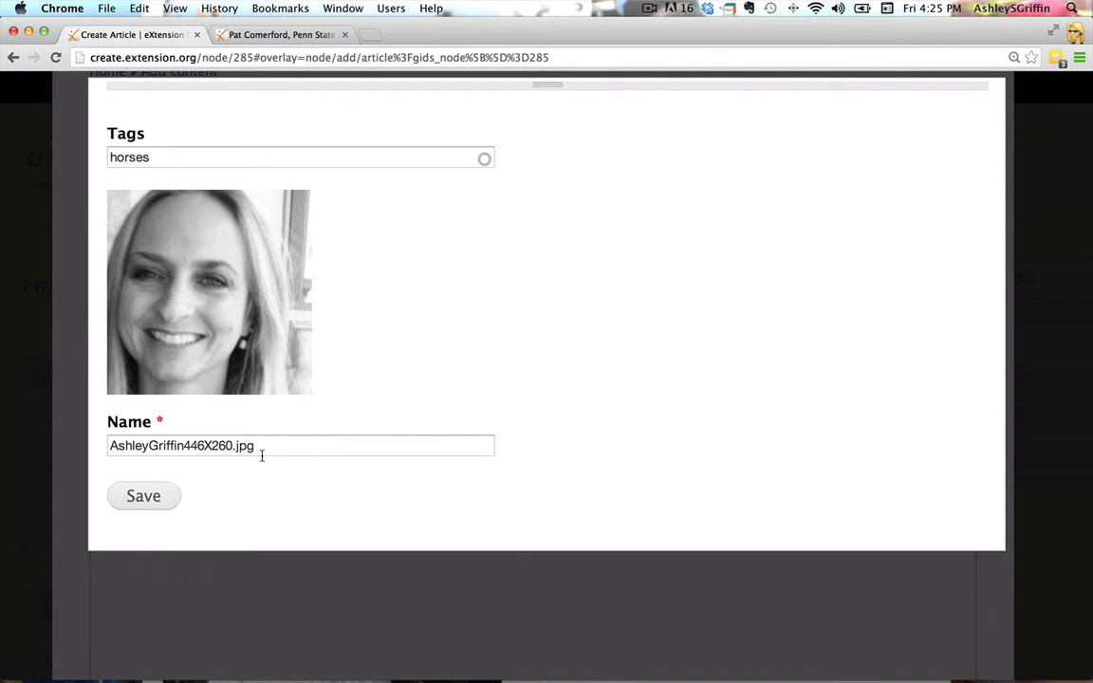
{"action": "left_click", "coordinate": [170, 495]}
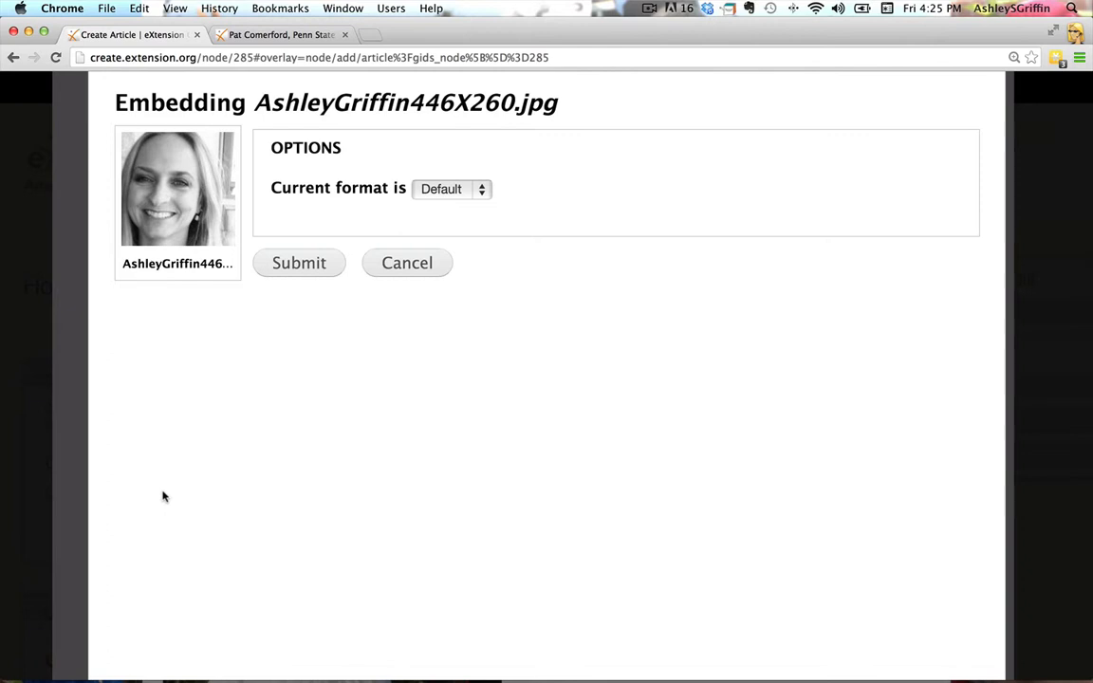
Set the photo's embed format to Original and highlight the 446X260 dimensions in its file name
{"action": "left_click", "coordinate": [482, 193]}
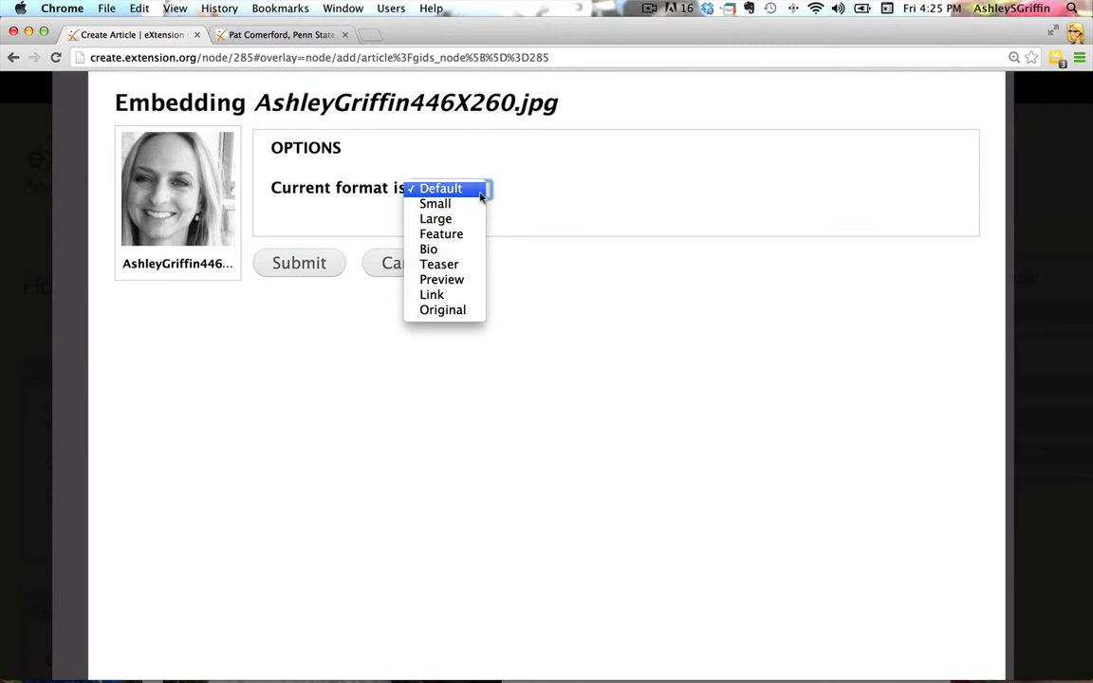
{"action": "left_click", "coordinate": [442, 310]}
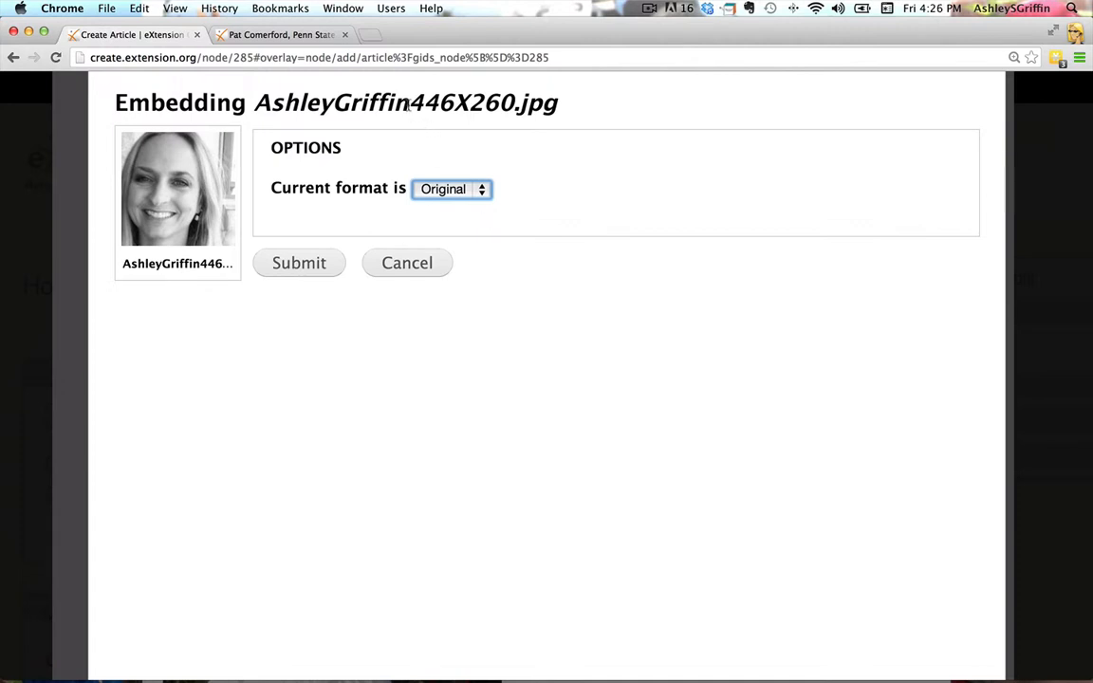
{"action": "left_click_drag", "start_coordinate": [410, 102], "coordinate": [515, 103]}
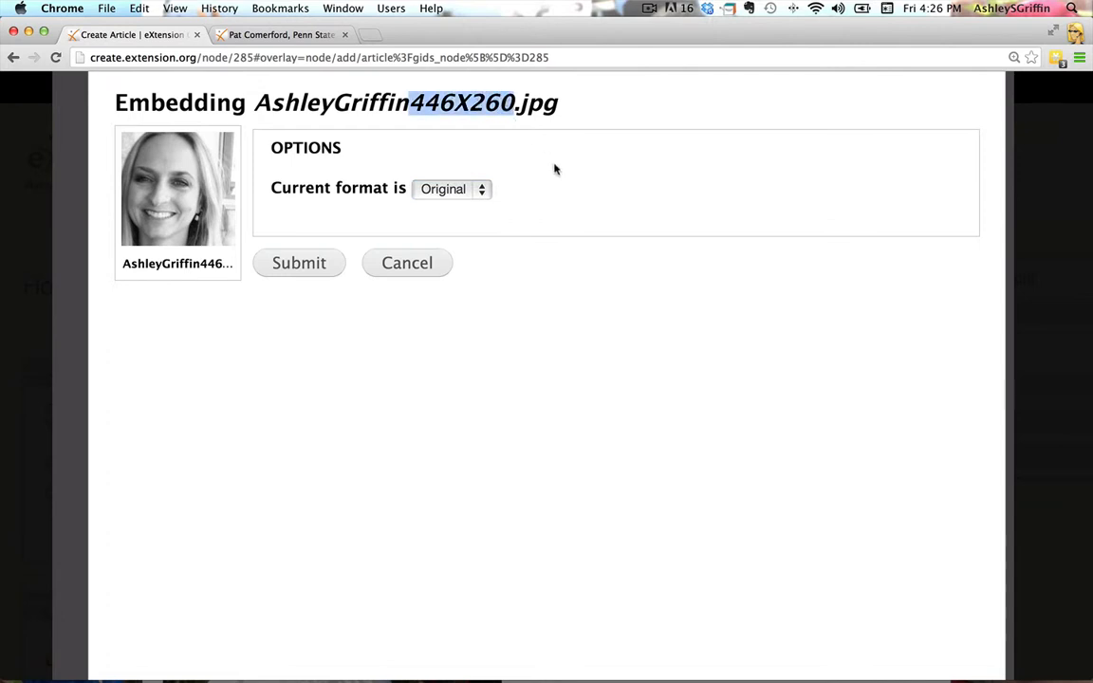
Set the photo's embed format to Bio and insert it into the article body
{"action": "left_click", "coordinate": [488, 187]}
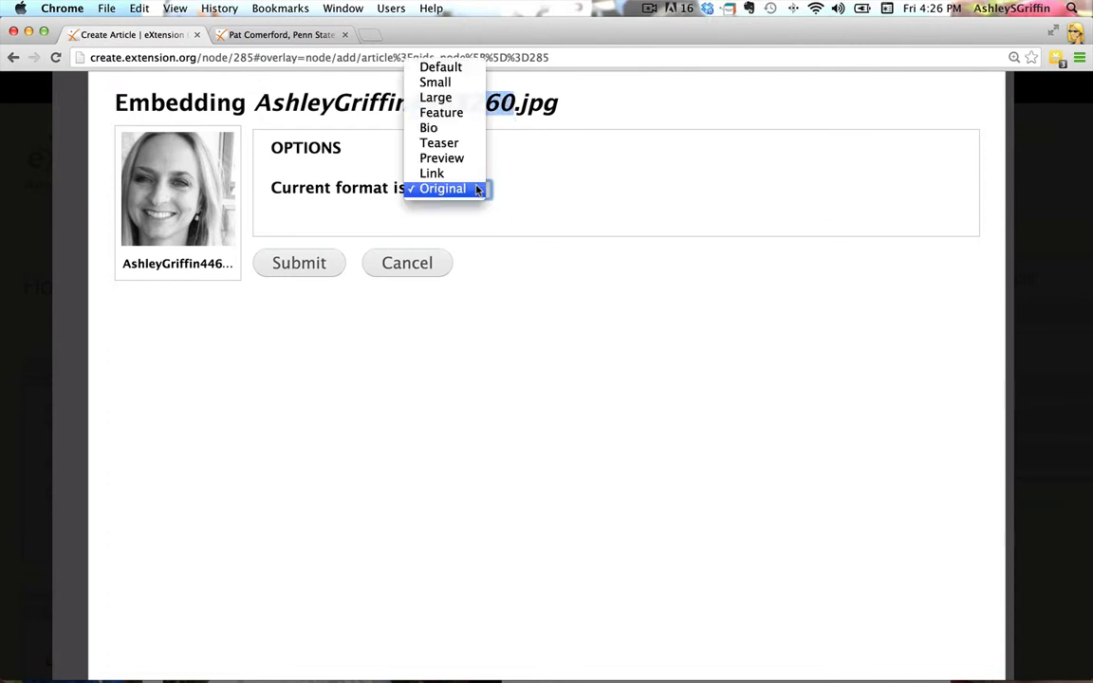
{"action": "left_click", "coordinate": [456, 131]}
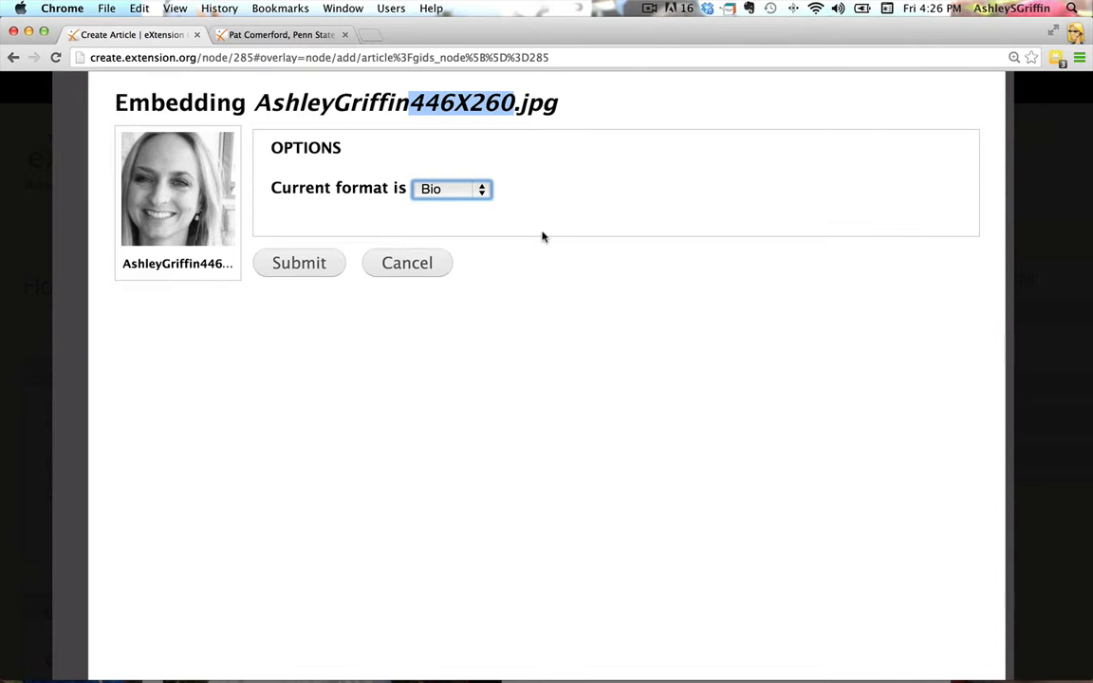
{"action": "left_click", "coordinate": [300, 266]}
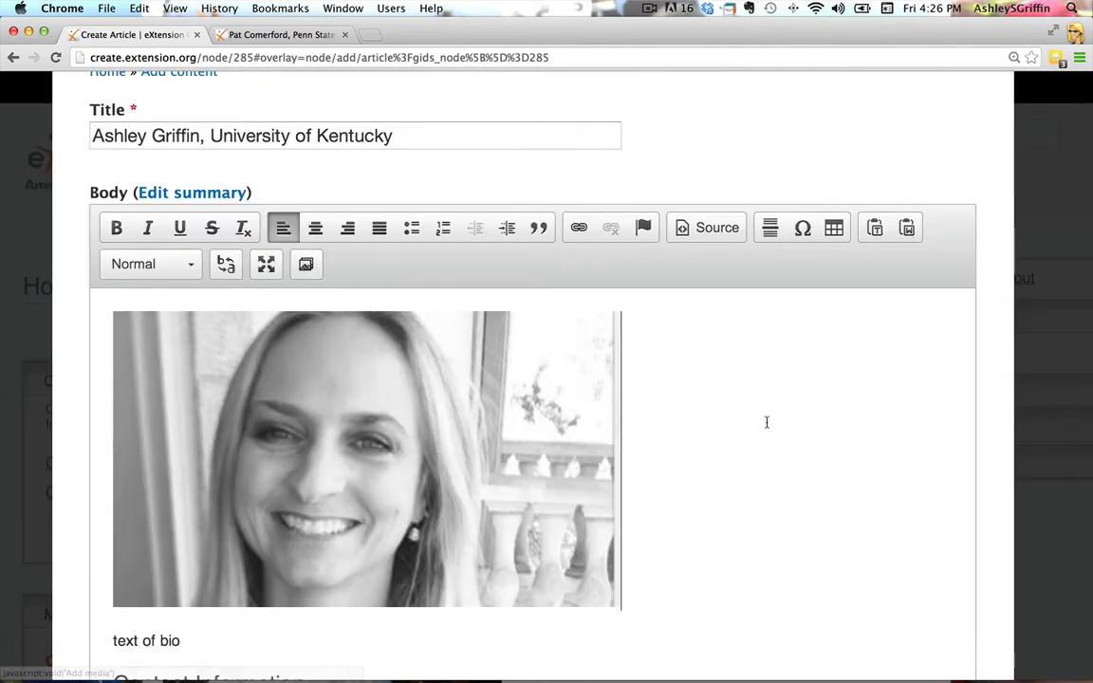
Enter the tags "bio, horses" in the article's categorization settings
{"action": "scroll", "coordinate": [788, 440], "scroll_direction": "down", "scroll_amount": 2}
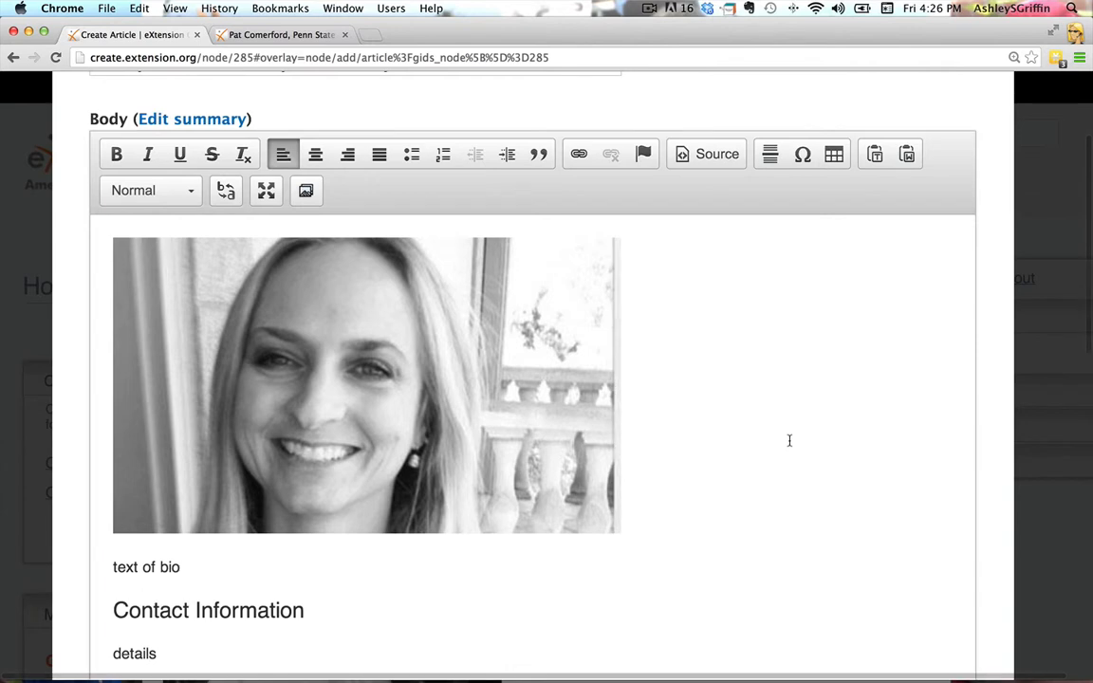
{"action": "scroll", "coordinate": [788, 440], "scroll_direction": "down", "scroll_amount": 2}
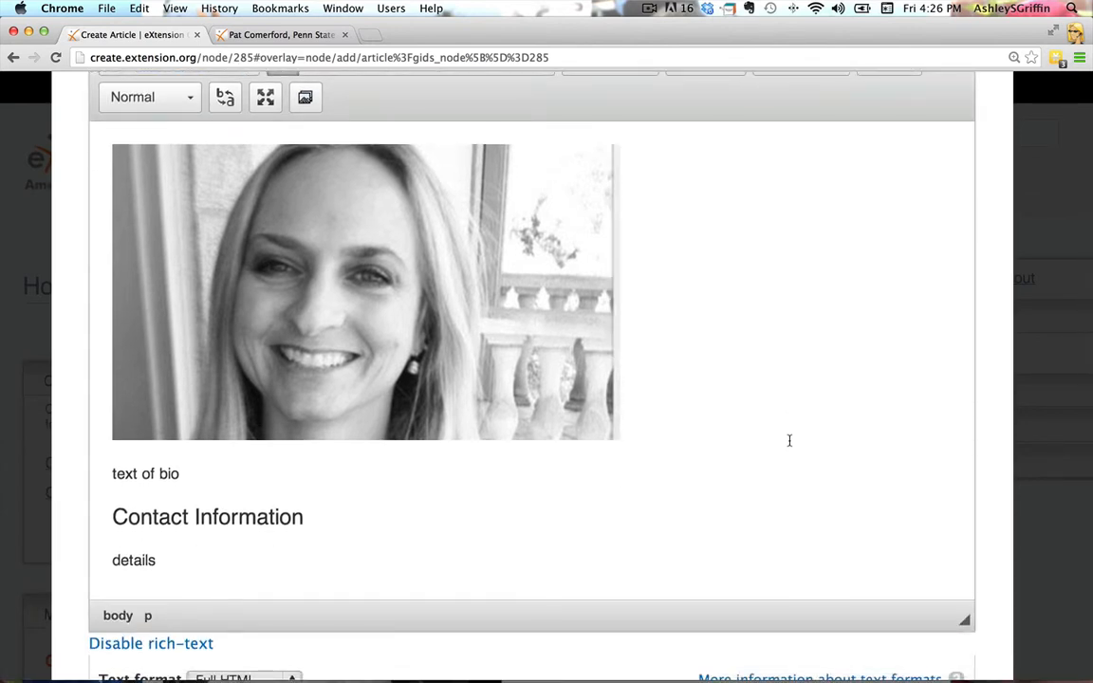
{"action": "scroll", "coordinate": [872, 469], "scroll_direction": "down", "scroll_amount": 4}
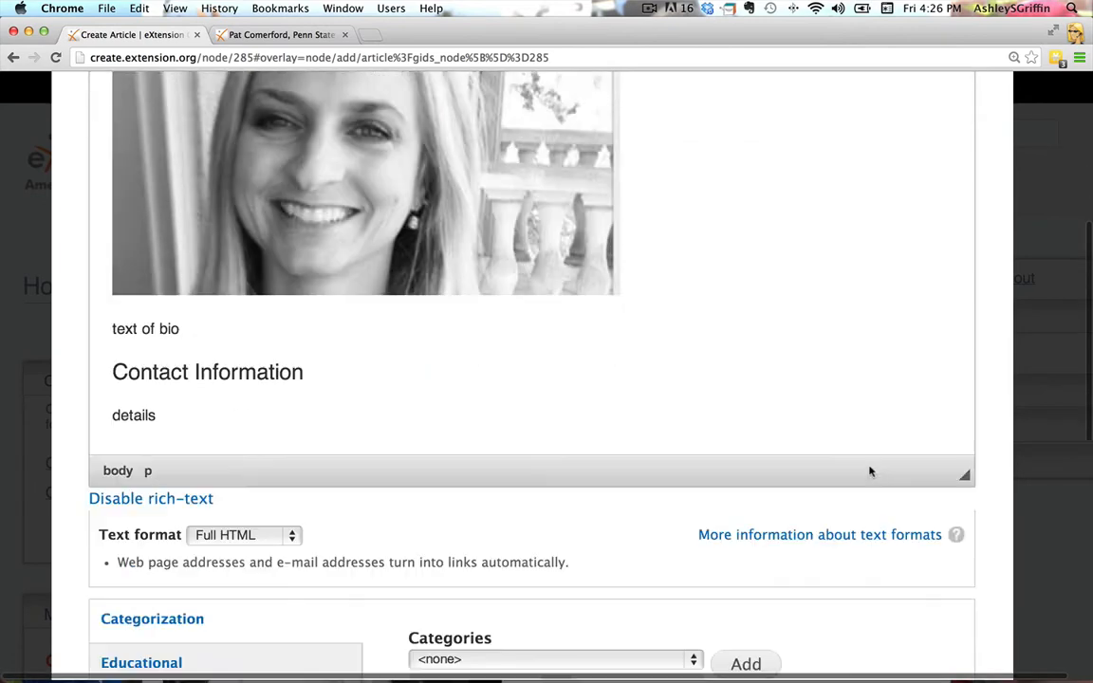
{"action": "scroll", "coordinate": [870, 471], "scroll_direction": "down", "scroll_amount": 8}
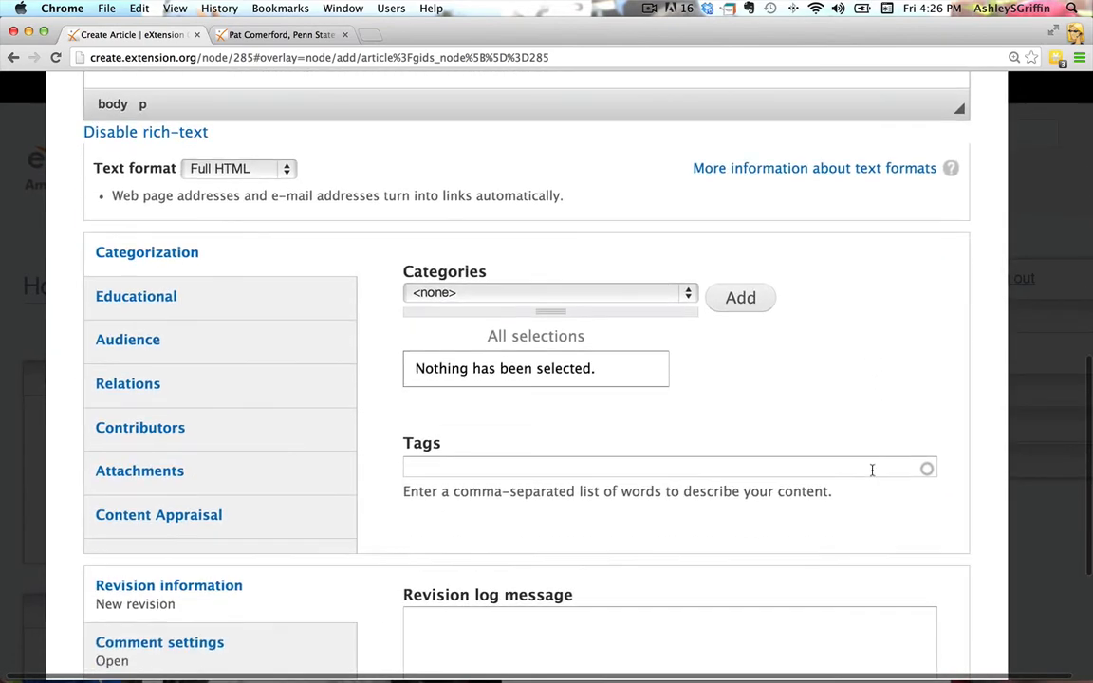
{"action": "scroll", "coordinate": [872, 470], "scroll_direction": "down", "scroll_amount": 1}
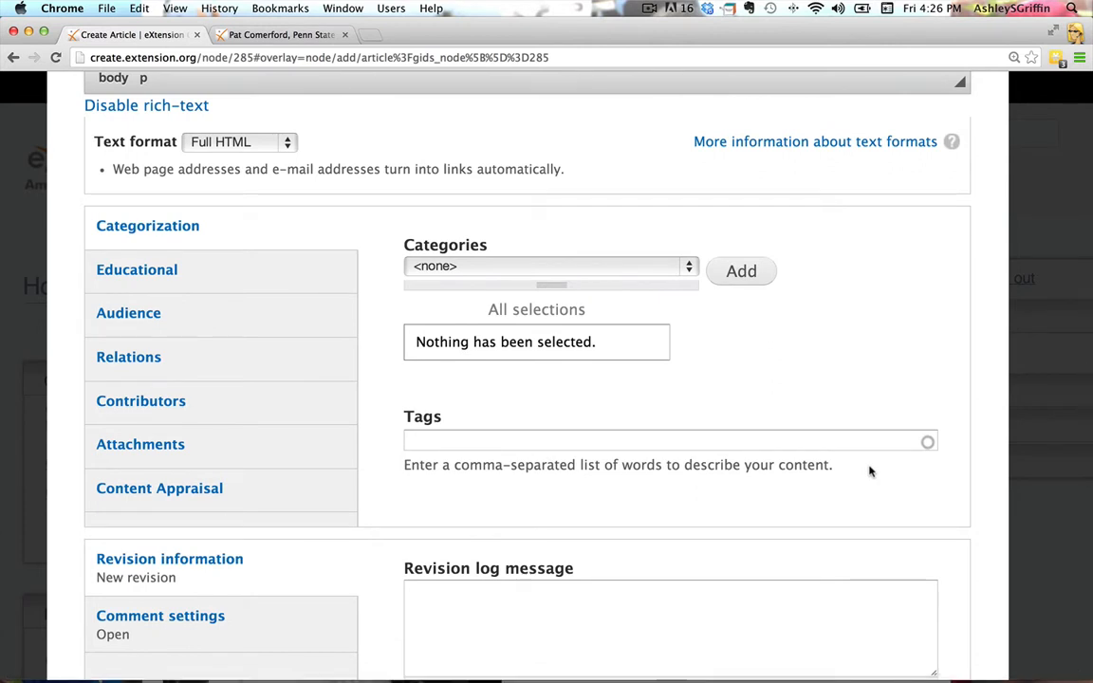
{"action": "left_click", "coordinate": [489, 444]}
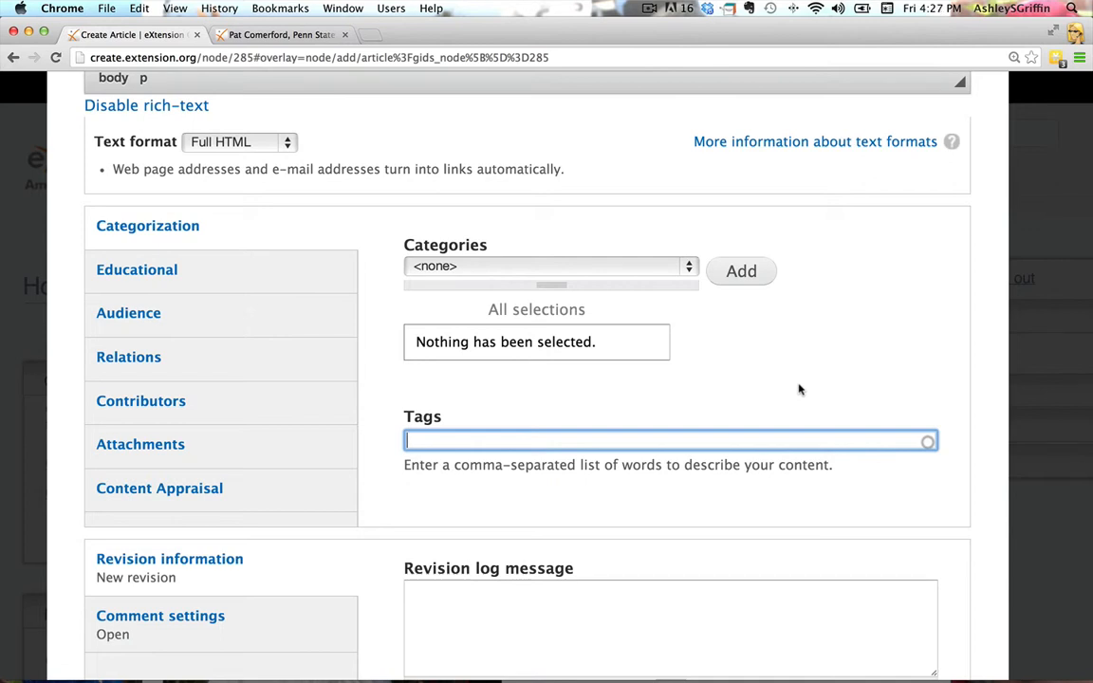
{"action": "type", "text": "bio"}
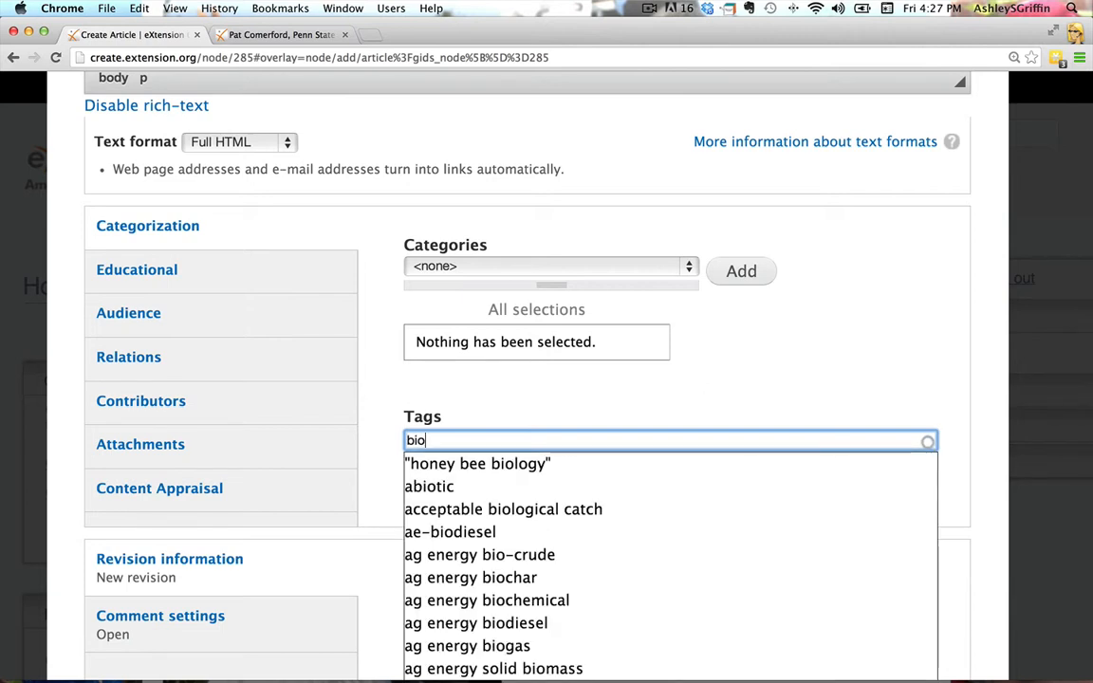
{"action": "type", "text": ","}
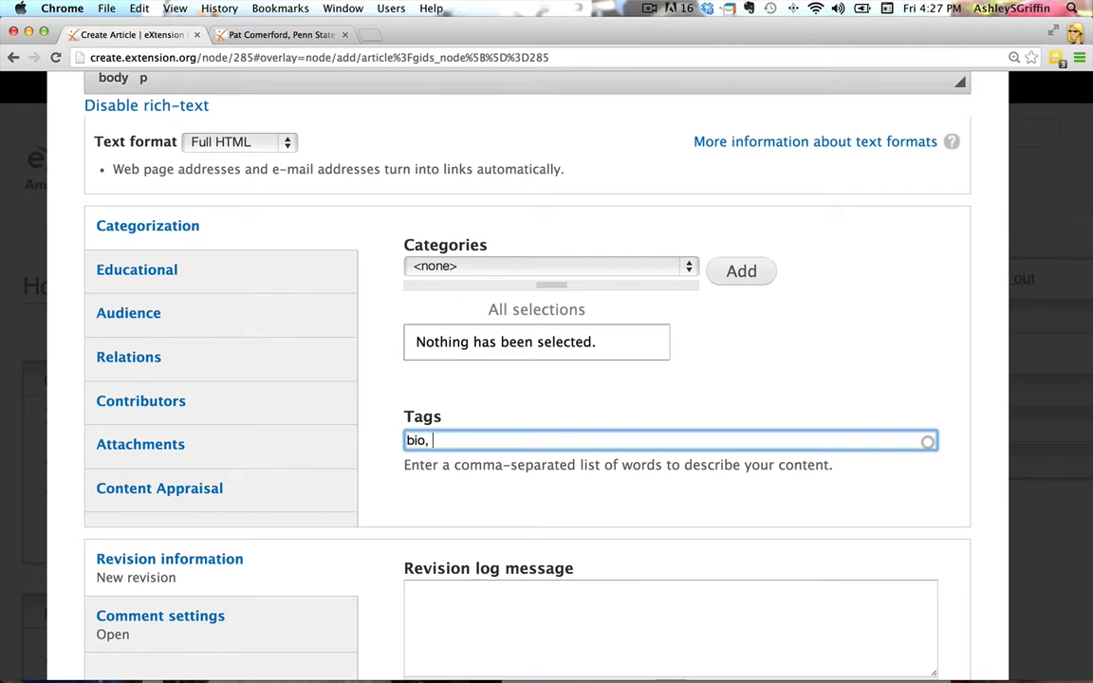
{"action": "type", "text": "horses"}
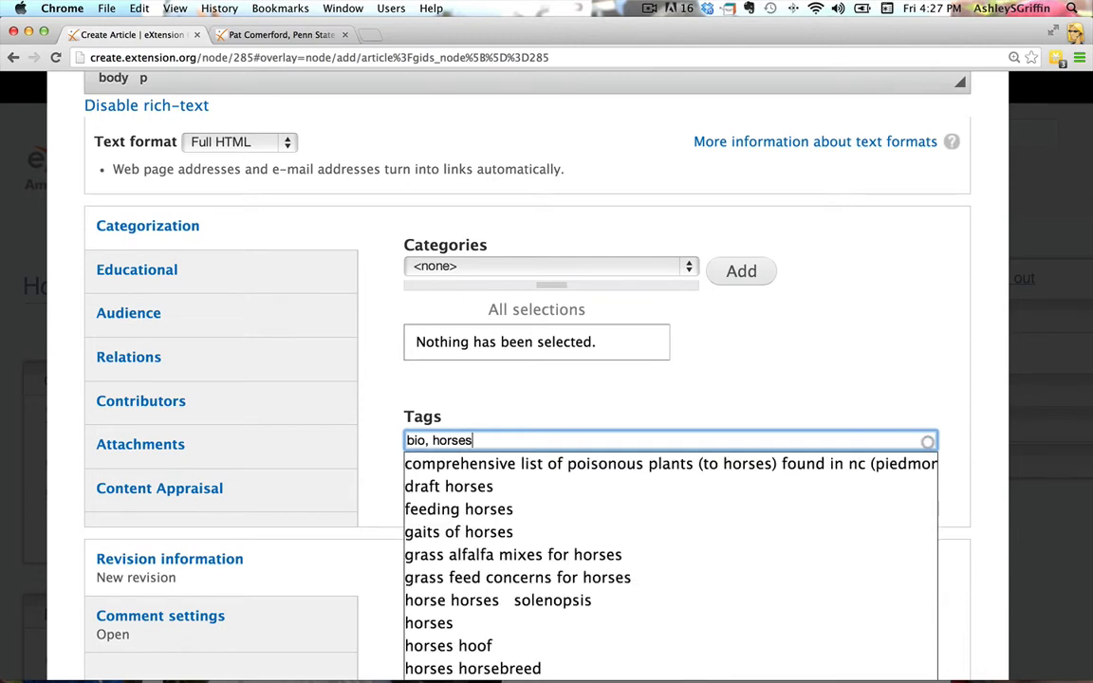
{"action": "type", "text": ","}
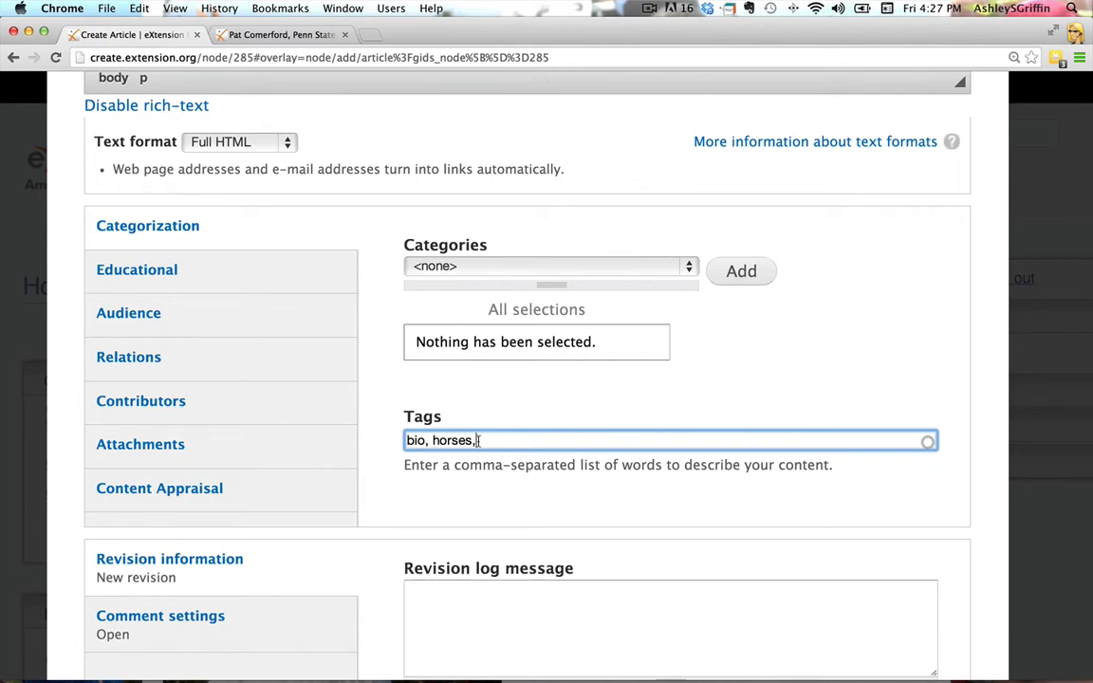
Try "parenting" as a third article tag, then remove it along with its comma
{"action": "type", "text": "parenting"}
{"action": "key", "text": "BackSpace"}
{"action": "key", "text": "BackSpace"}
{"action": "key", "text": "BackSpace"}
{"action": "key", "text": "BackSpace"}
{"action": "key", "text": "BackSpace"}
{"action": "key", "text": "BackSpace"}
{"action": "key", "text": "BackSpace"}
{"action": "key", "text": "BackSpace"}
{"action": "key", "text": "BackSpace"}
{"action": "key", "text": "BackSpace"}
{"action": "key", "text": "BackSpace"}
{"action": "left_click", "coordinate": [492, 413]}
Open the article's attachment settings, review the body and remaining settings, and save the article
{"action": "left_click", "coordinate": [149, 446]}
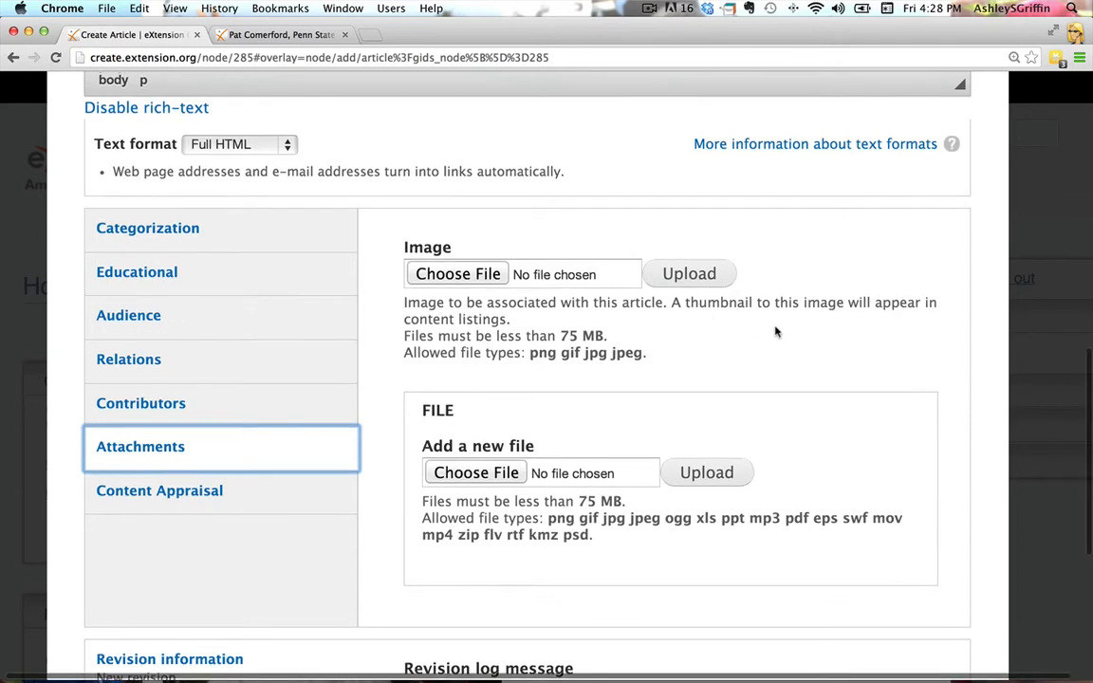
{"action": "scroll", "coordinate": [779, 330], "scroll_direction": "up", "scroll_amount": 10}
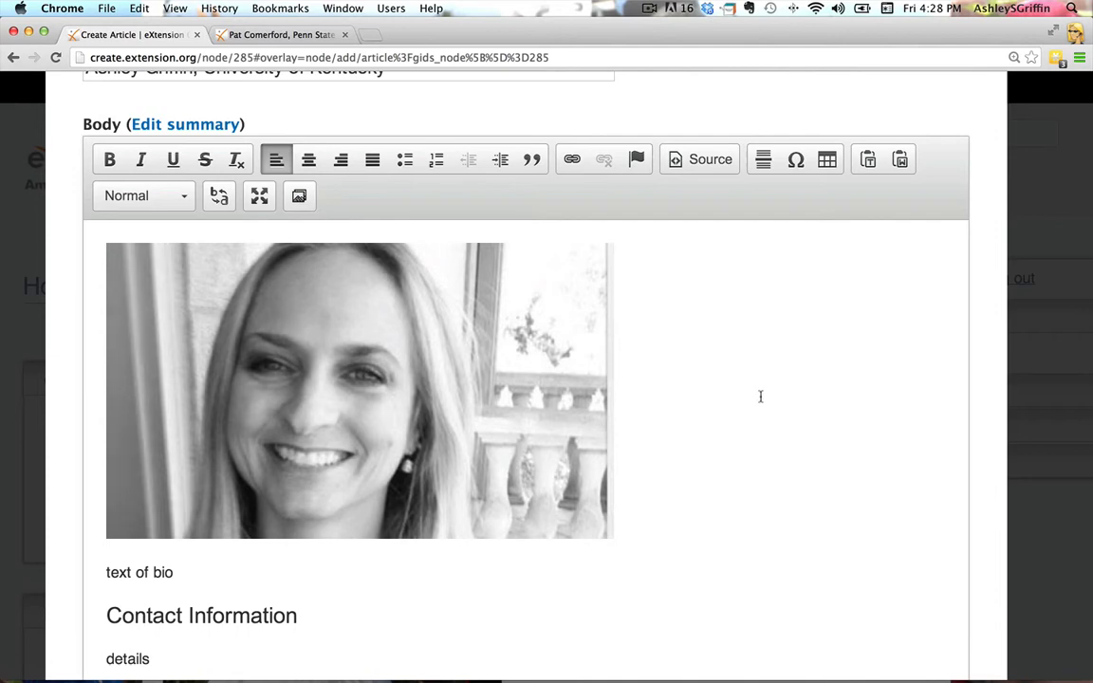
{"action": "scroll", "coordinate": [761, 397], "scroll_direction": "down", "scroll_amount": 3}
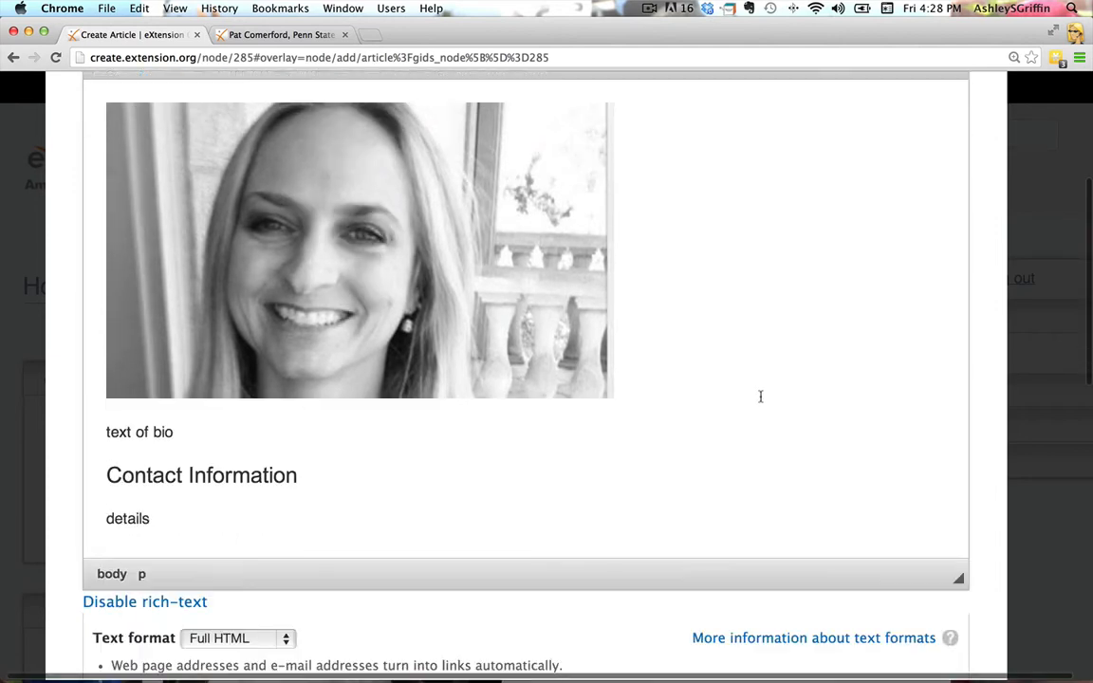
{"action": "scroll", "coordinate": [761, 397], "scroll_direction": "down", "scroll_amount": 8}
{"action": "scroll", "coordinate": [759, 397], "scroll_direction": "down", "scroll_amount": 4}
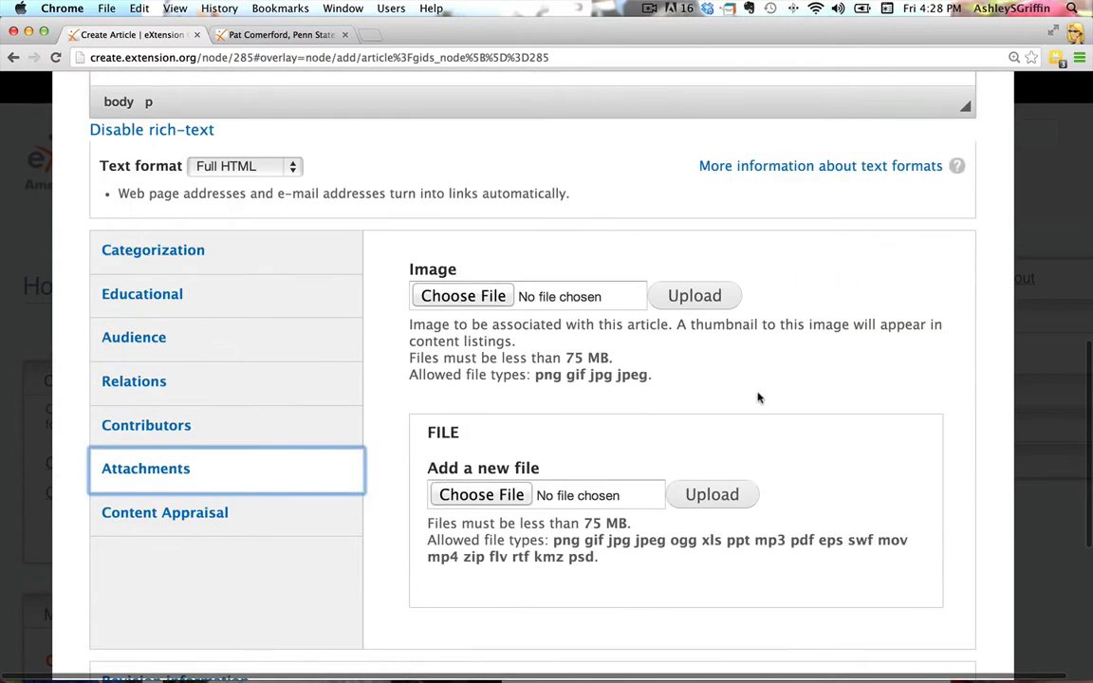
{"action": "scroll", "coordinate": [759, 398], "scroll_direction": "down", "scroll_amount": 5}
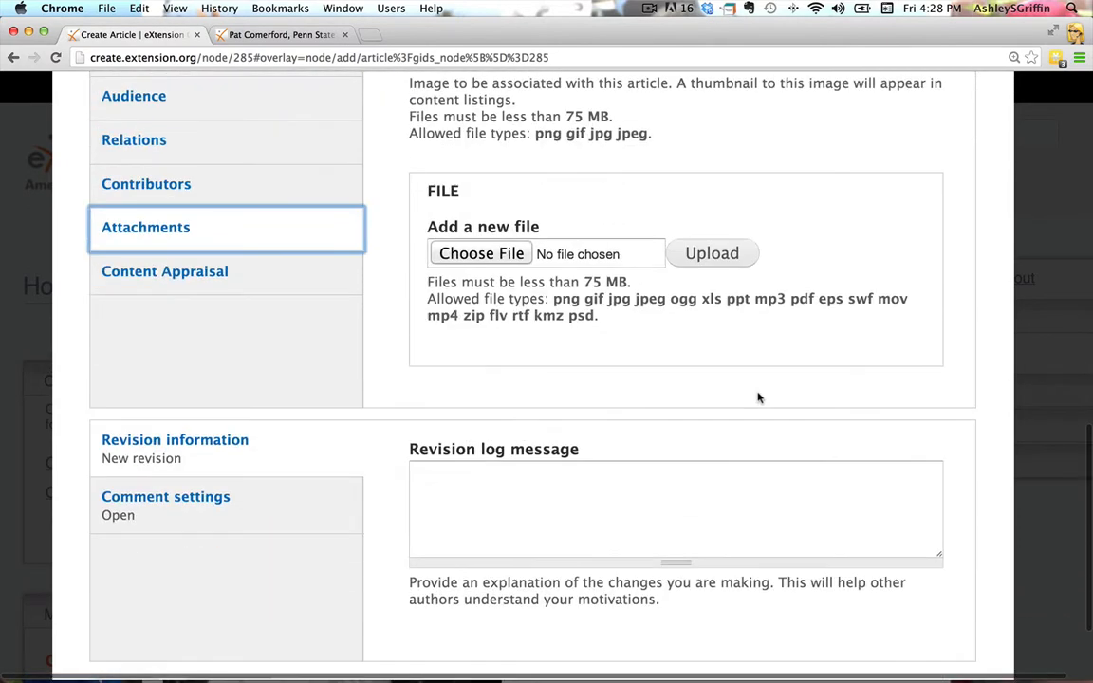
{"action": "scroll", "coordinate": [760, 398], "scroll_direction": "down", "scroll_amount": 2}
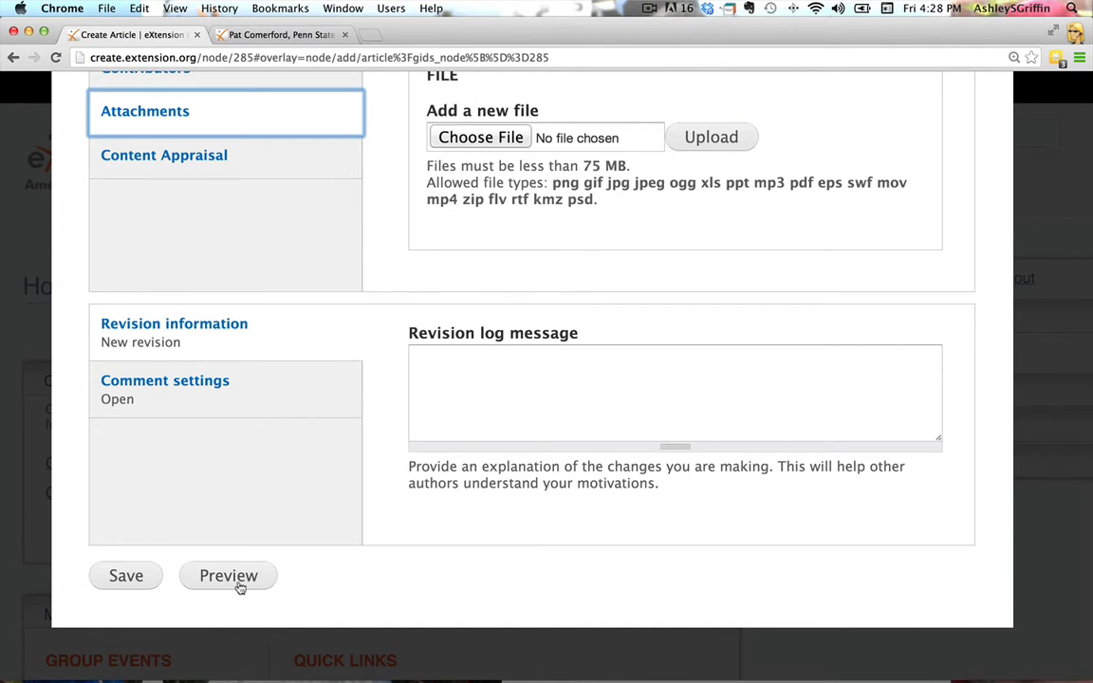
{"action": "left_click", "coordinate": [141, 579]}
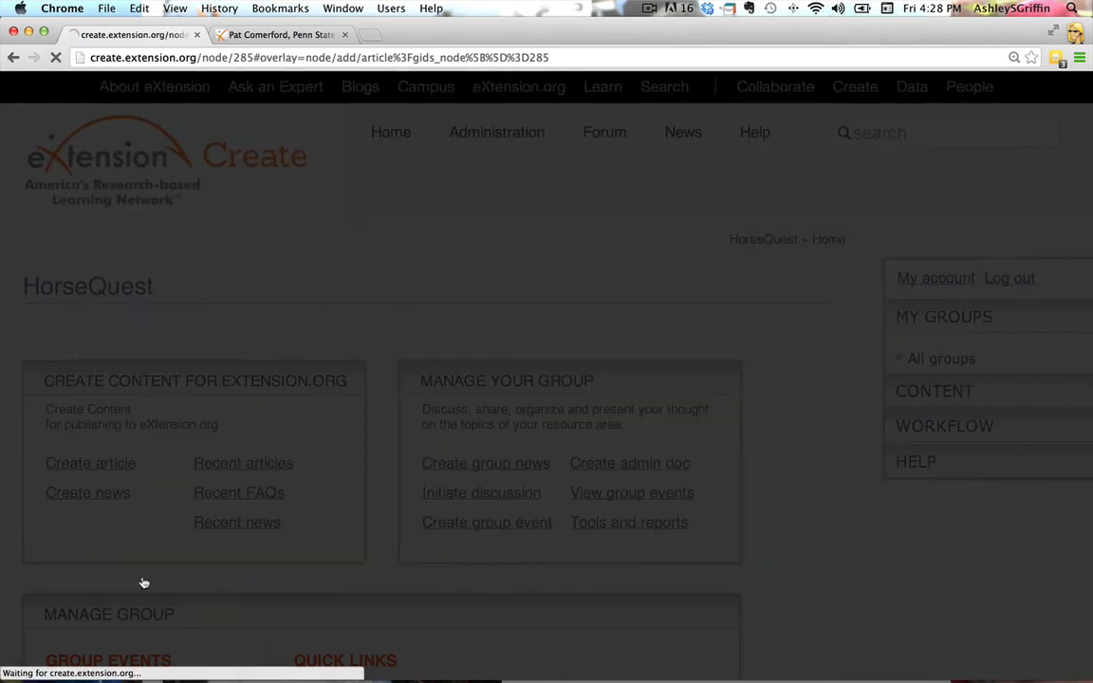
{"action": "scroll", "coordinate": [679, 528], "scroll_direction": "down", "scroll_amount": 2}
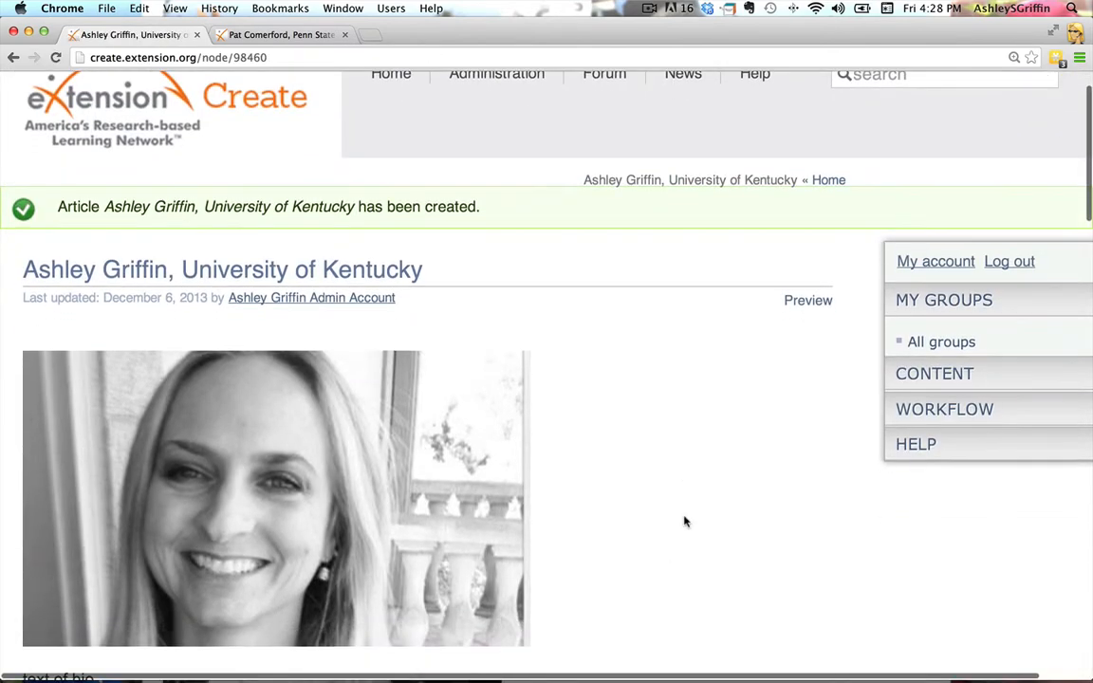
{"action": "left_click", "coordinate": [807, 301]}
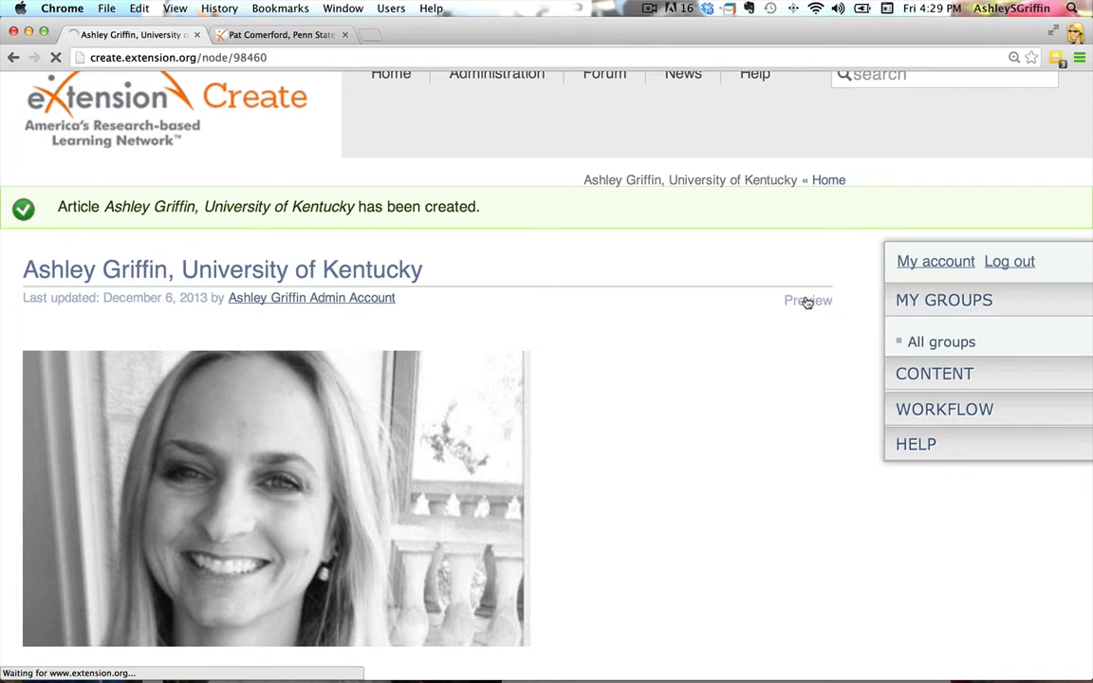
{"action": "scroll", "coordinate": [716, 386], "scroll_direction": "down", "scroll_amount": 3}
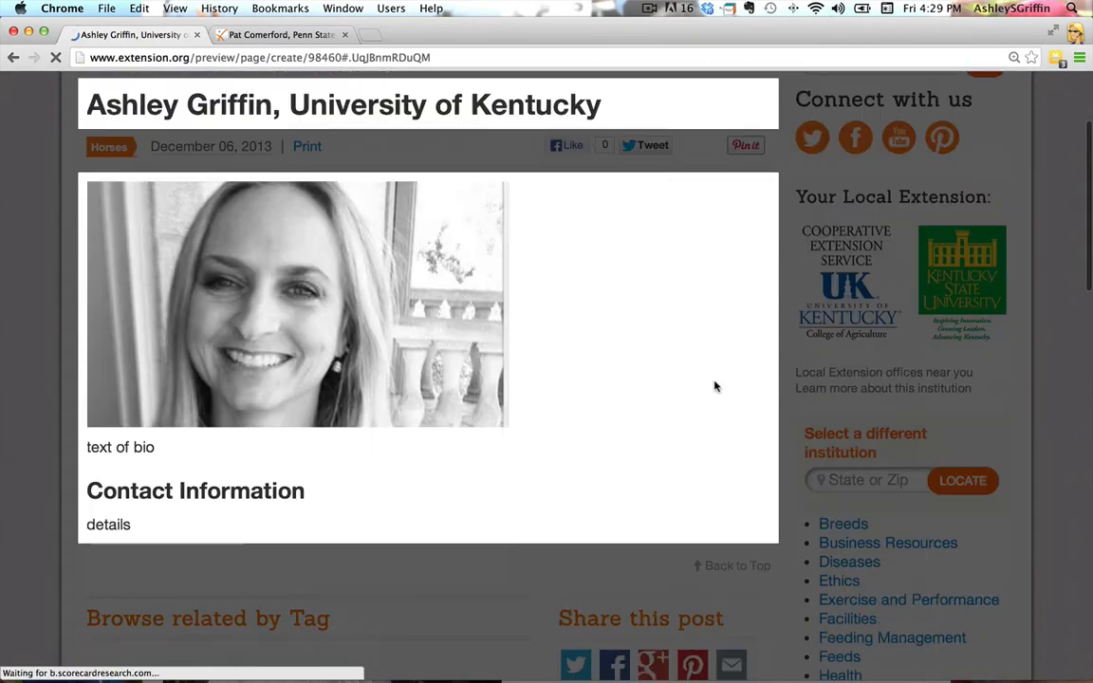
{"action": "scroll", "coordinate": [716, 386], "scroll_direction": "down", "scroll_amount": 1}
{"action": "scroll", "coordinate": [715, 387], "scroll_direction": "up", "scroll_amount": 4}
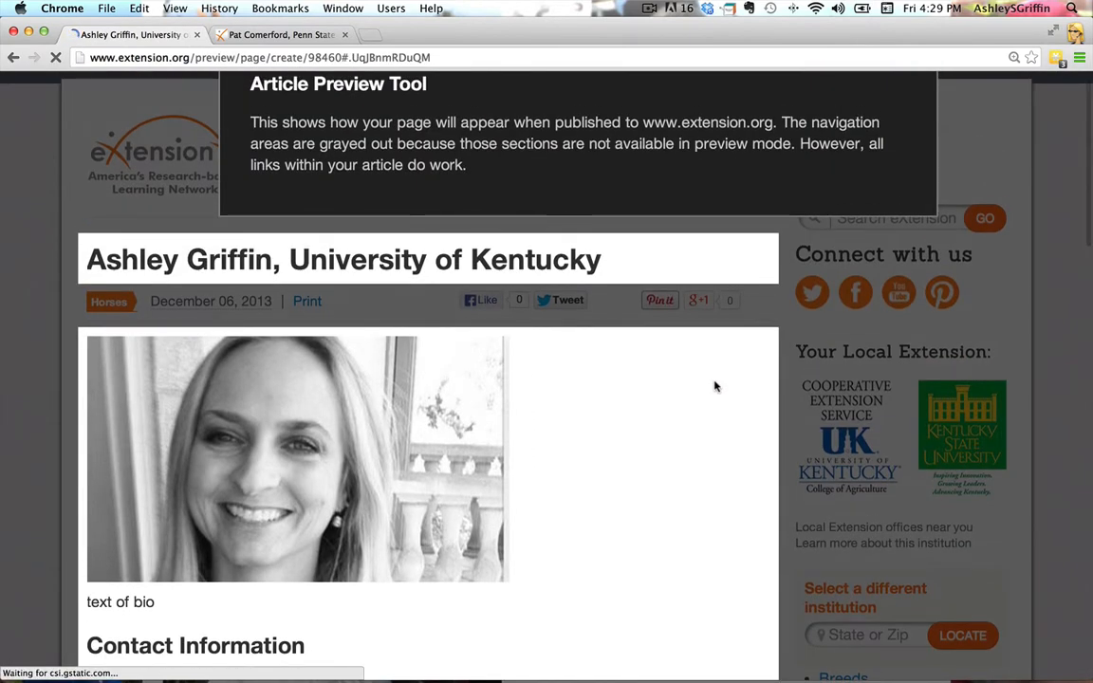
{"action": "left_click", "coordinate": [13, 57]}
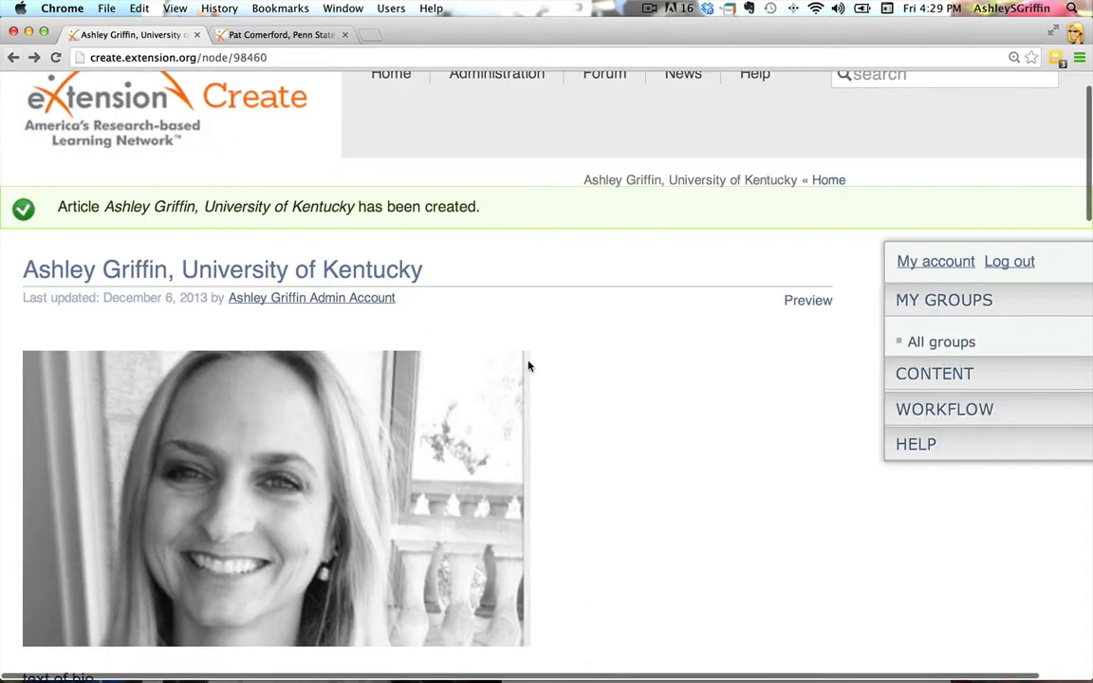
Hide the publishing workflow section below the saved article, and show it again
{"action": "scroll", "coordinate": [706, 476], "scroll_direction": "down", "scroll_amount": 2}
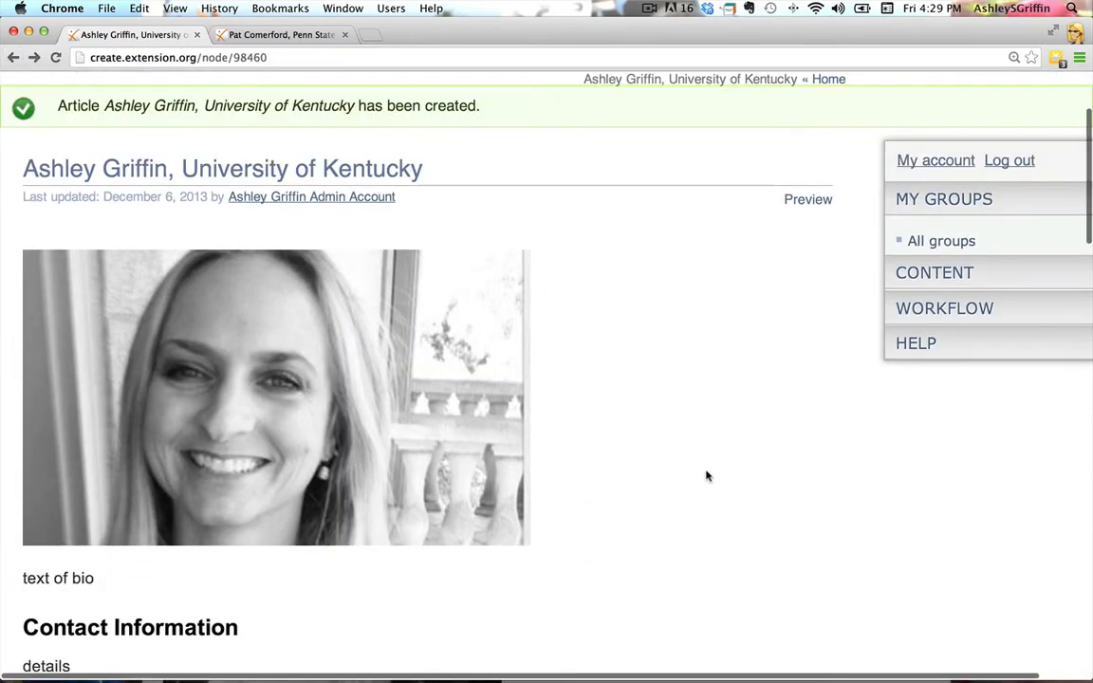
{"action": "scroll", "coordinate": [706, 476], "scroll_direction": "down", "scroll_amount": 2}
{"action": "scroll", "coordinate": [706, 476], "scroll_direction": "down", "scroll_amount": 3}
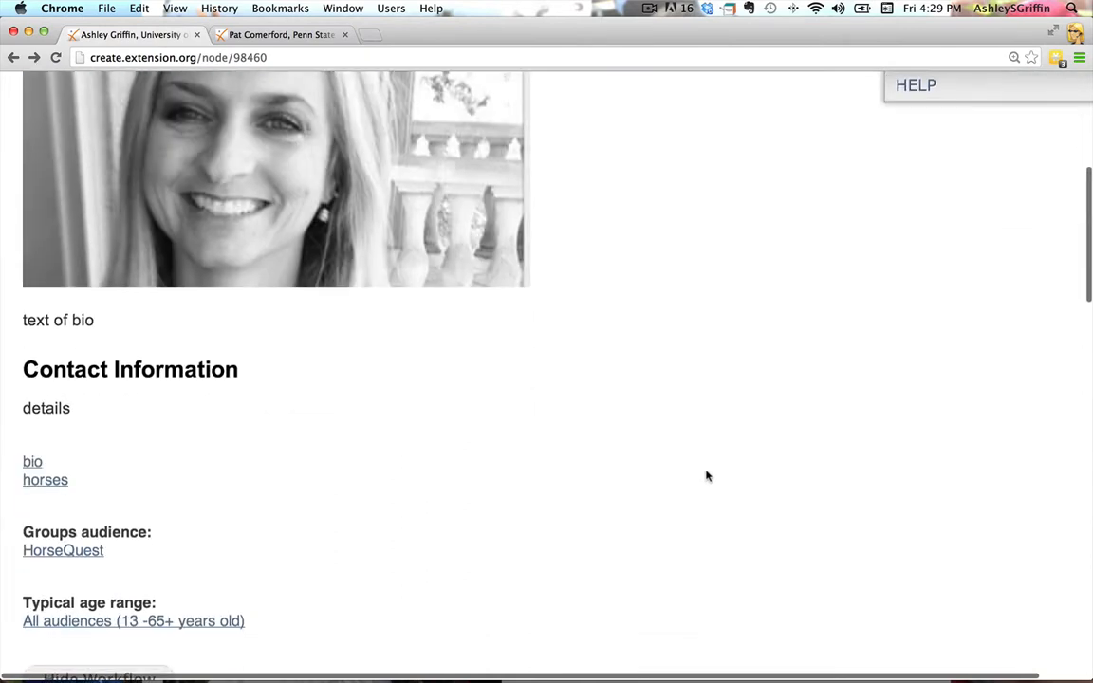
{"action": "scroll", "coordinate": [706, 476], "scroll_direction": "down", "scroll_amount": 3}
{"action": "scroll", "coordinate": [707, 475], "scroll_direction": "down", "scroll_amount": 2}
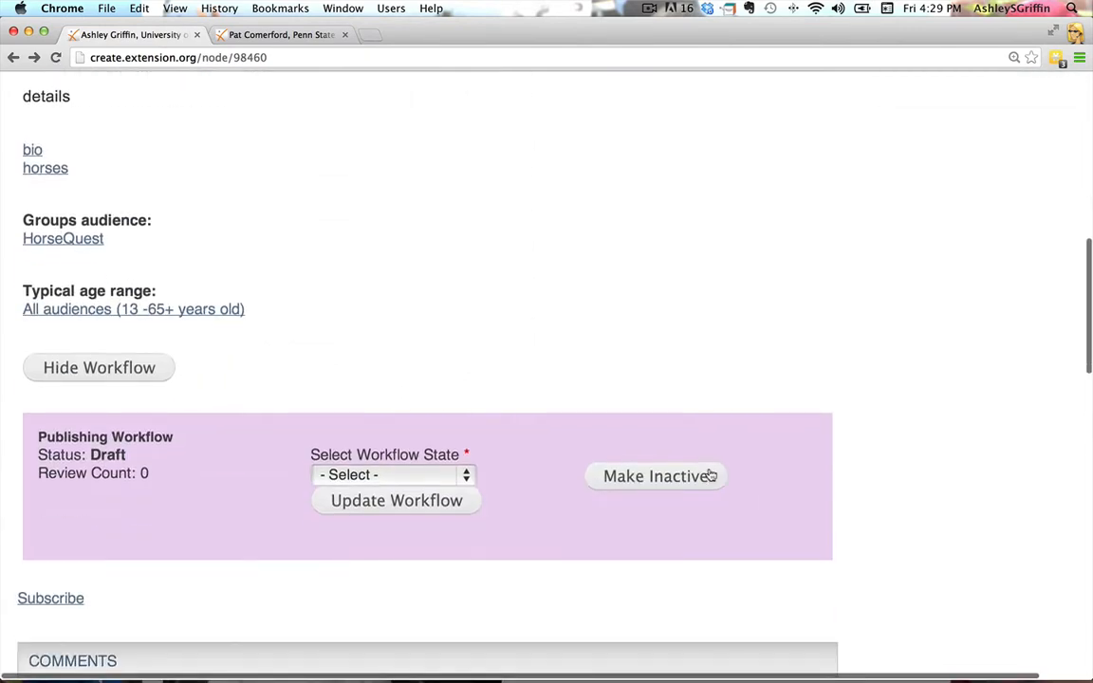
{"action": "scroll", "coordinate": [706, 441], "scroll_direction": "down", "scroll_amount": 1}
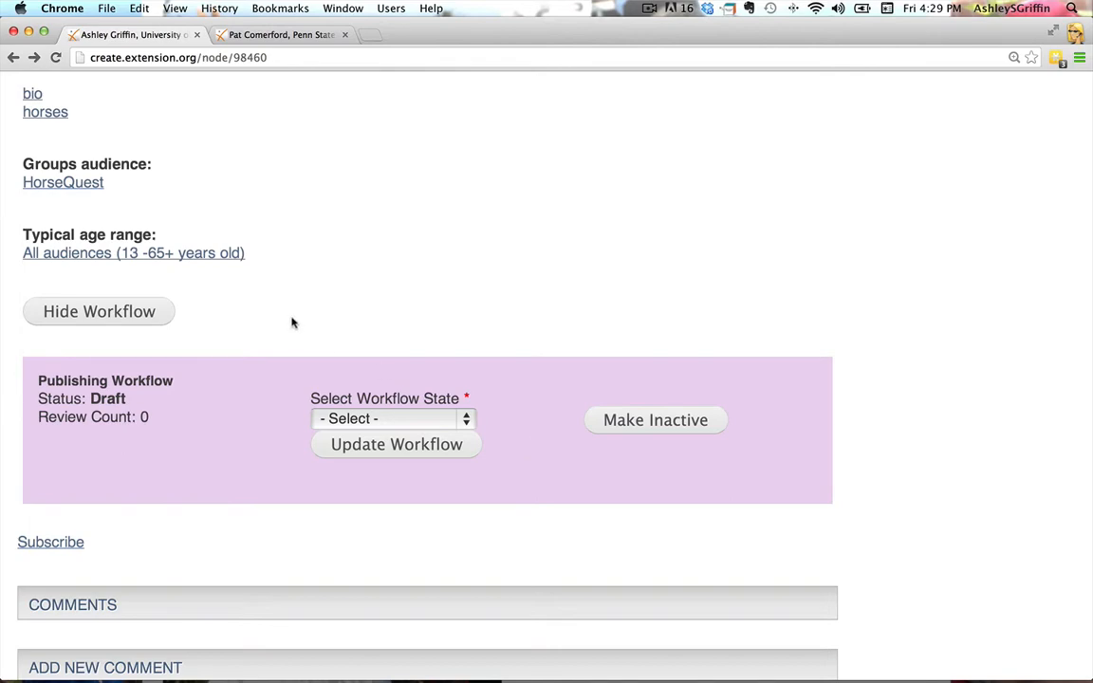
{"action": "left_click", "coordinate": [161, 316]}
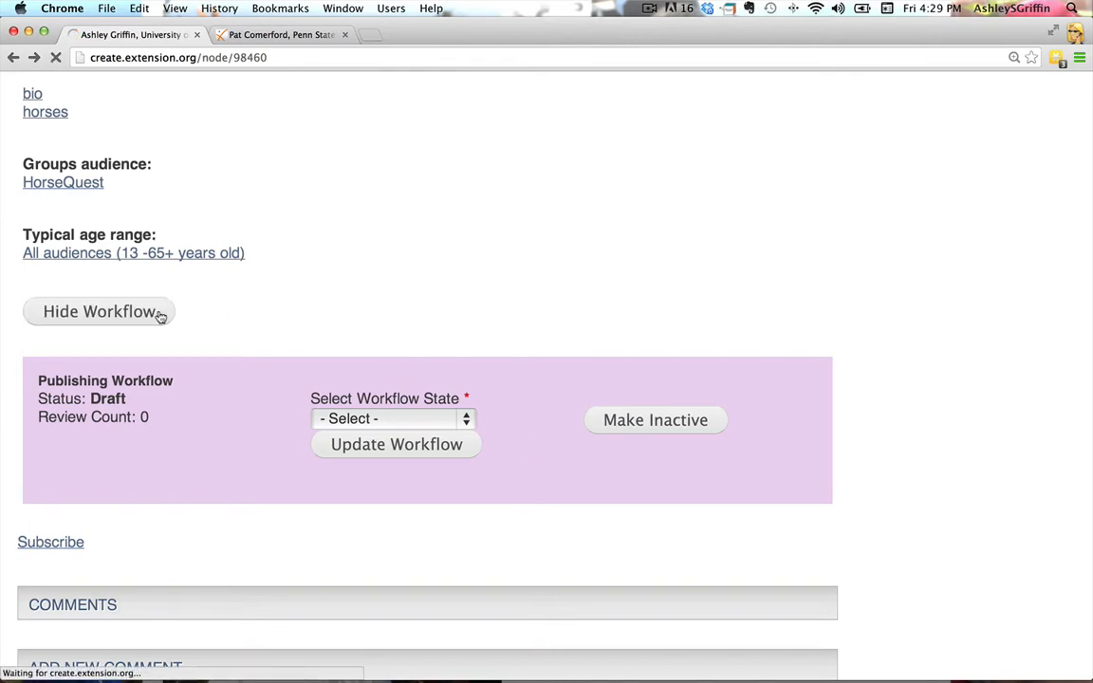
{"action": "scroll", "coordinate": [637, 434], "scroll_direction": "down", "scroll_amount": 10}
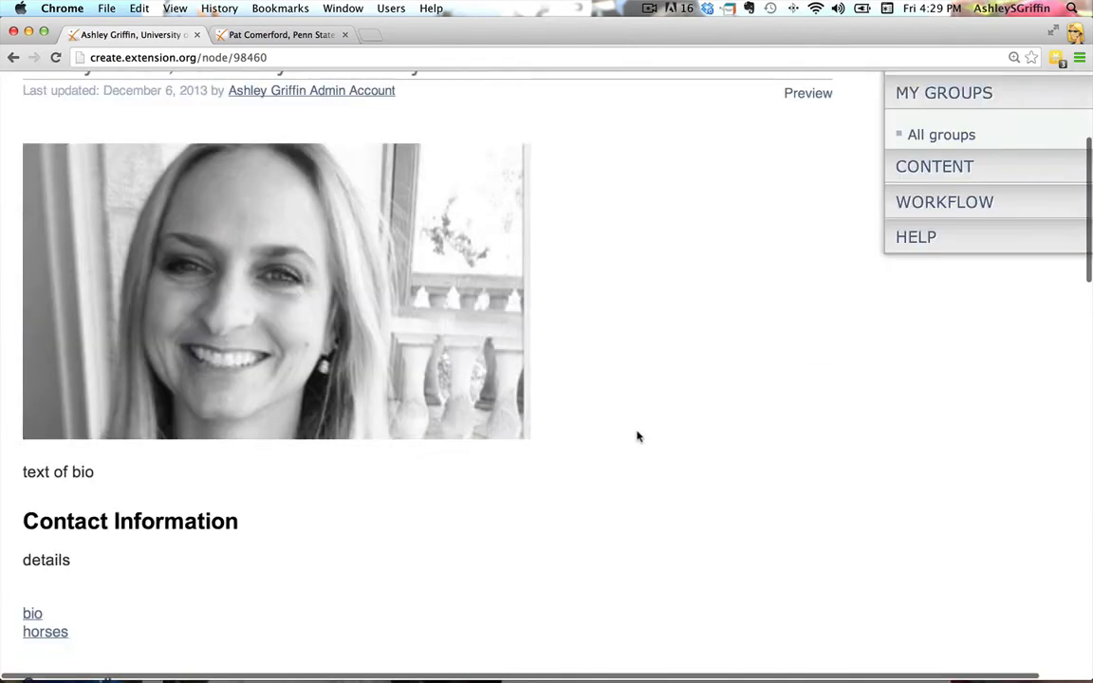
{"action": "scroll", "coordinate": [638, 437], "scroll_direction": "down", "scroll_amount": 2}
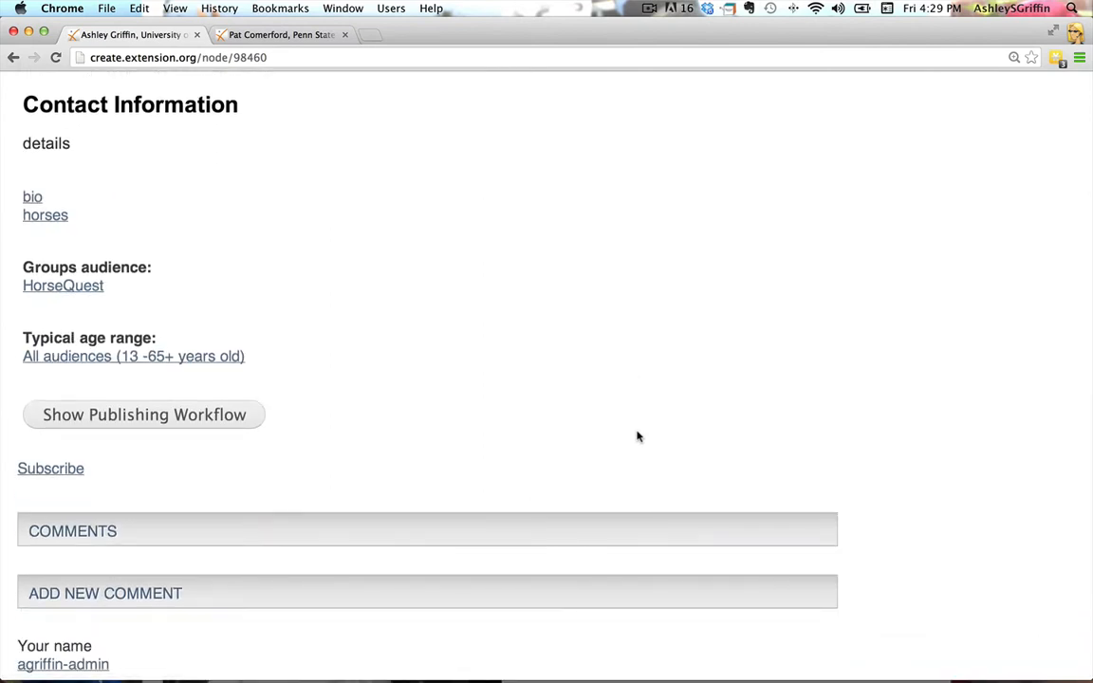
{"action": "left_click", "coordinate": [210, 426]}
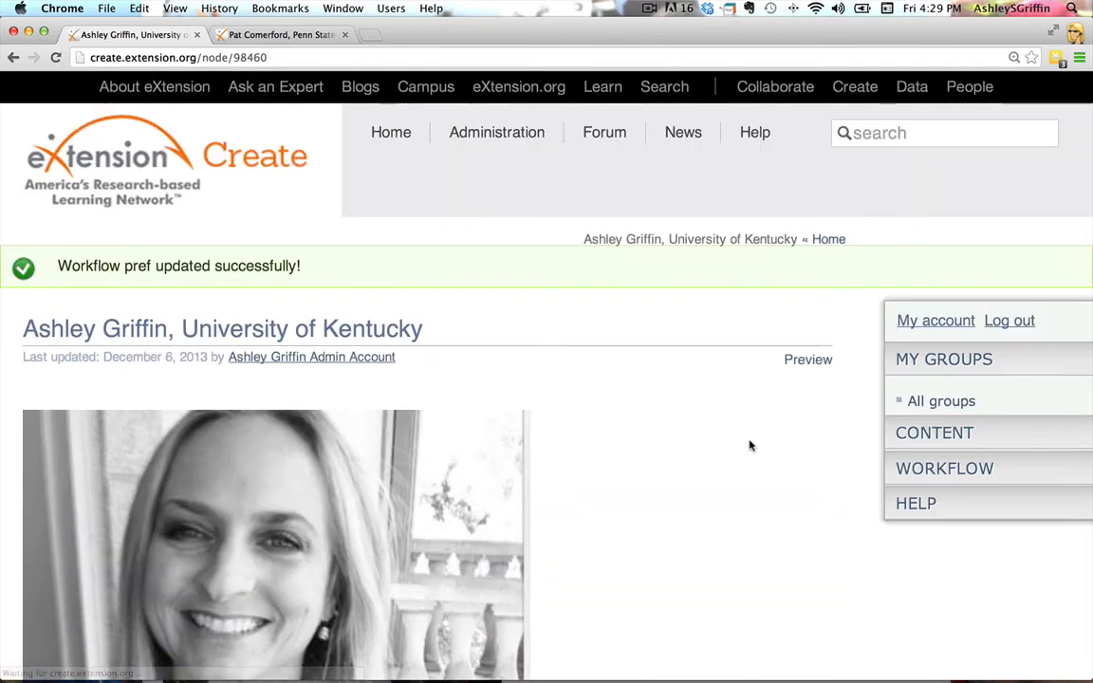
{"action": "scroll", "coordinate": [750, 446], "scroll_direction": "down", "scroll_amount": 3}
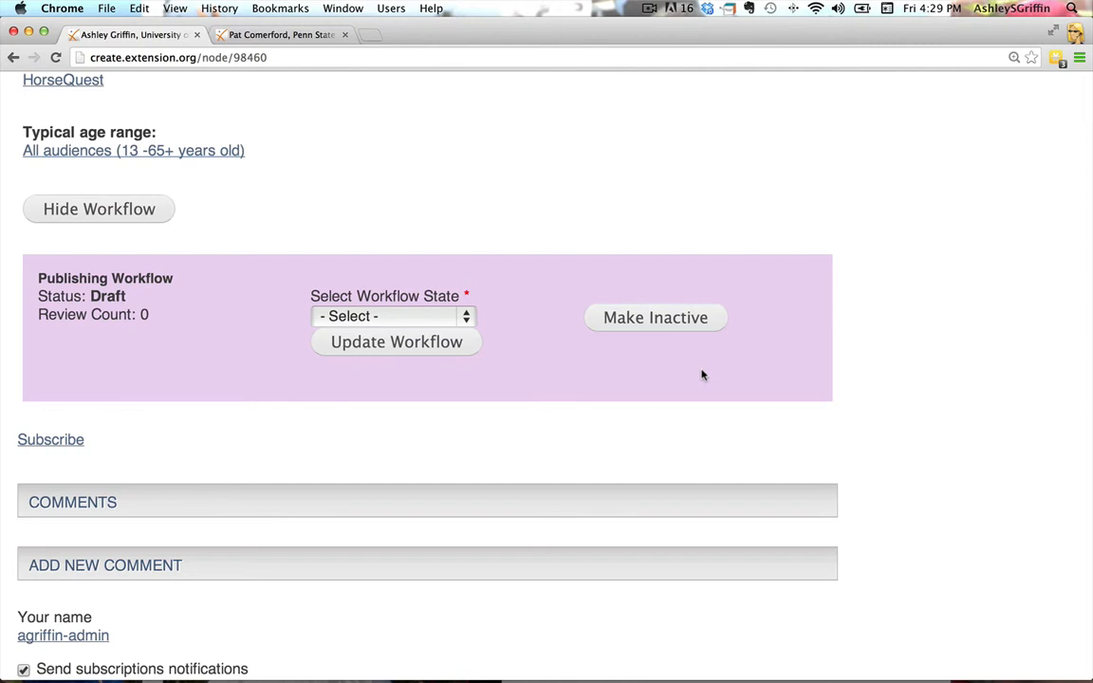
Choose Published as the article's workflow state
{"action": "left_click", "coordinate": [466, 317]}
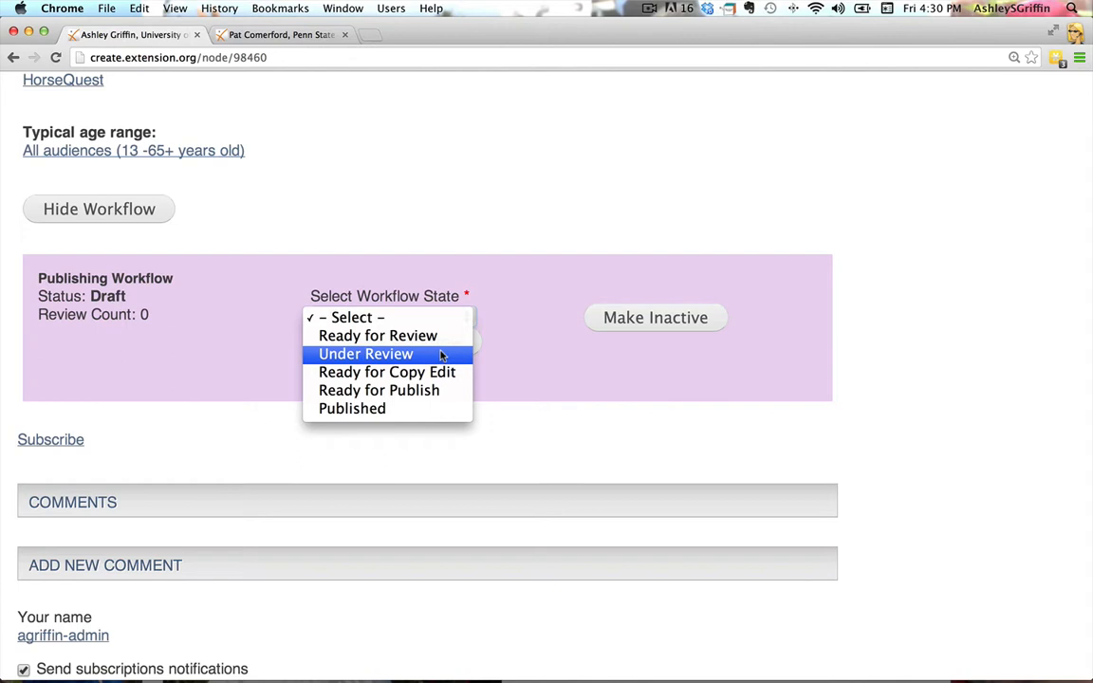
{"action": "left_click", "coordinate": [404, 410]}
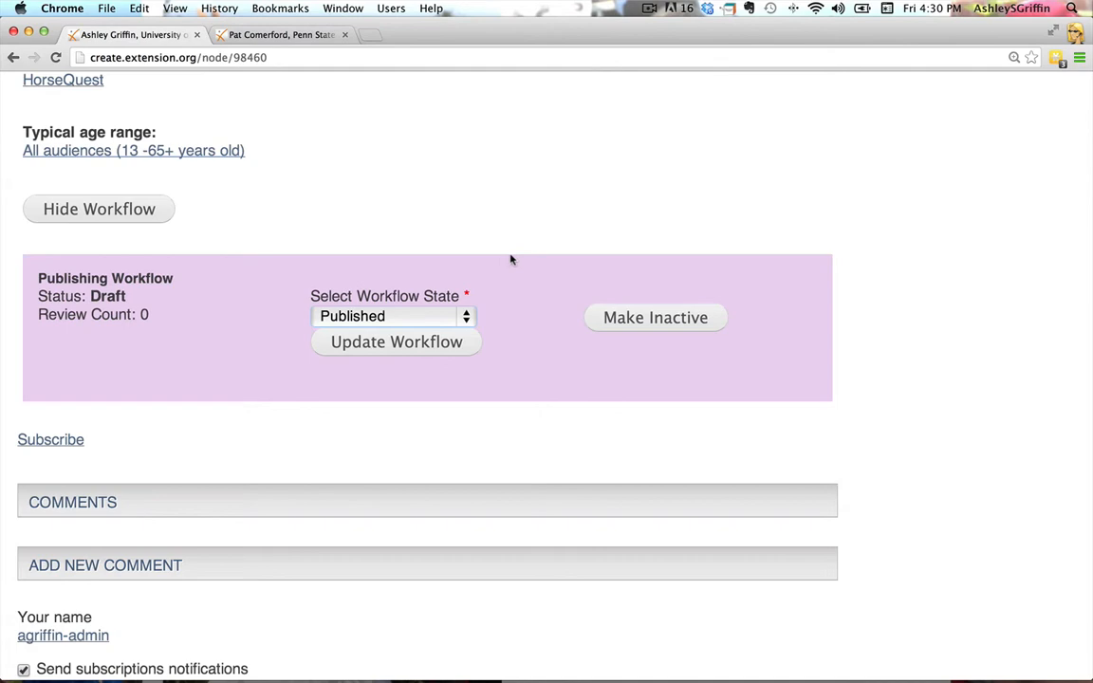
{"action": "scroll", "coordinate": [511, 259], "scroll_direction": "up", "scroll_amount": 10}
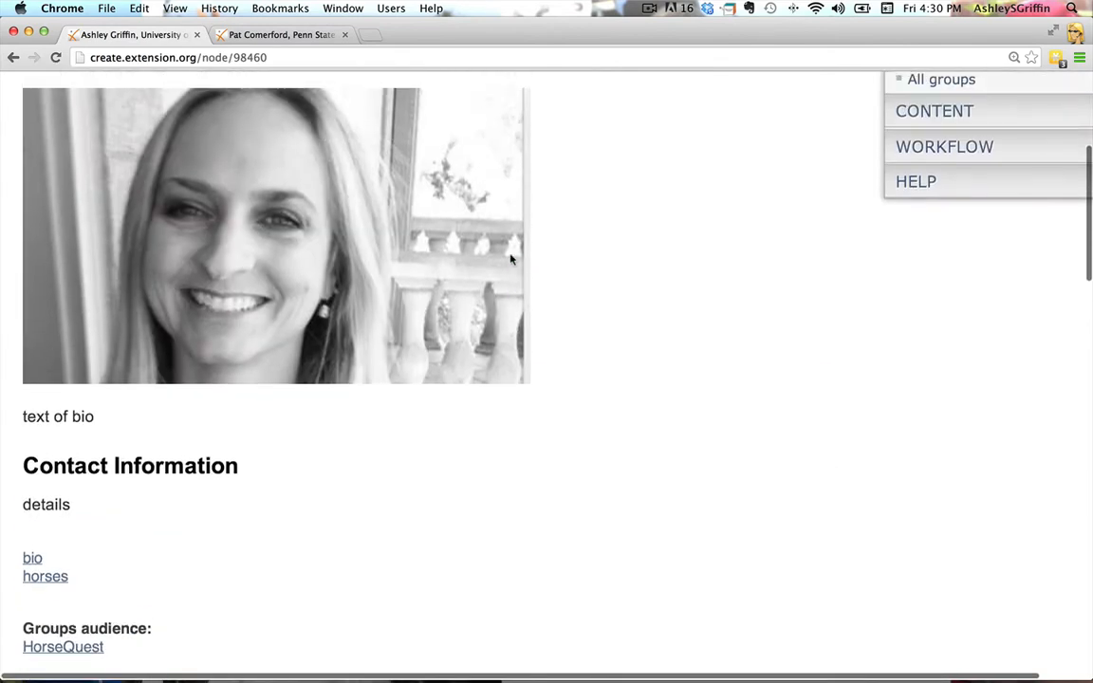
{"action": "scroll", "coordinate": [511, 259], "scroll_direction": "up", "scroll_amount": 5}
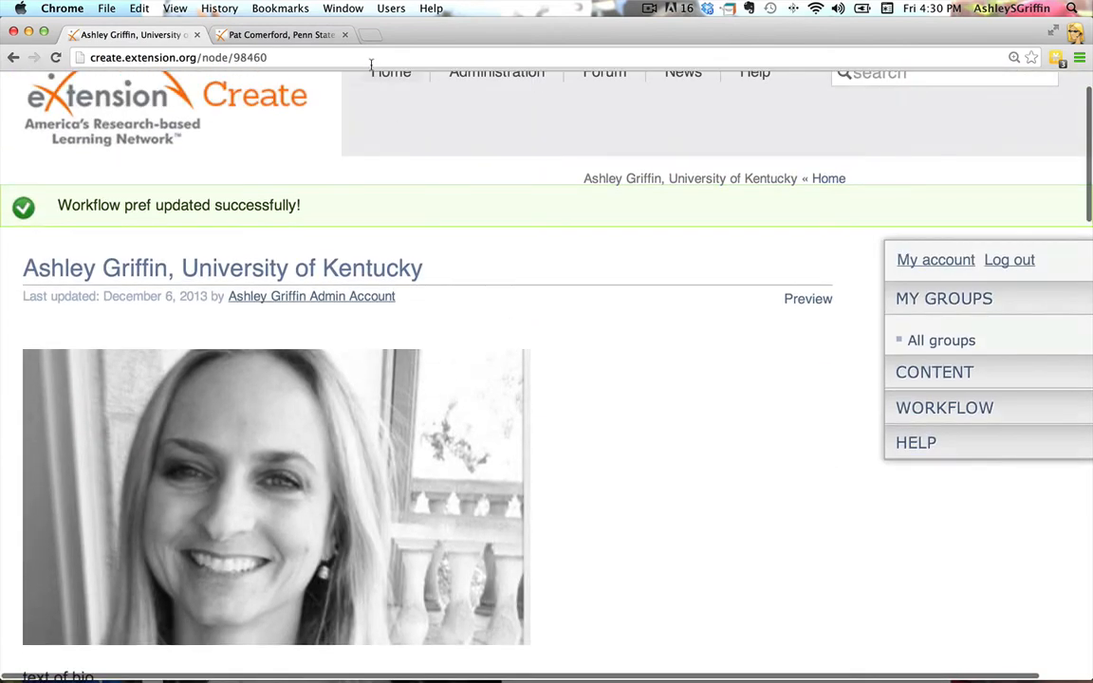
Go back to the public Horses page from the example staff bio and reload it to view the Our People section
{"action": "left_click", "coordinate": [248, 35]}
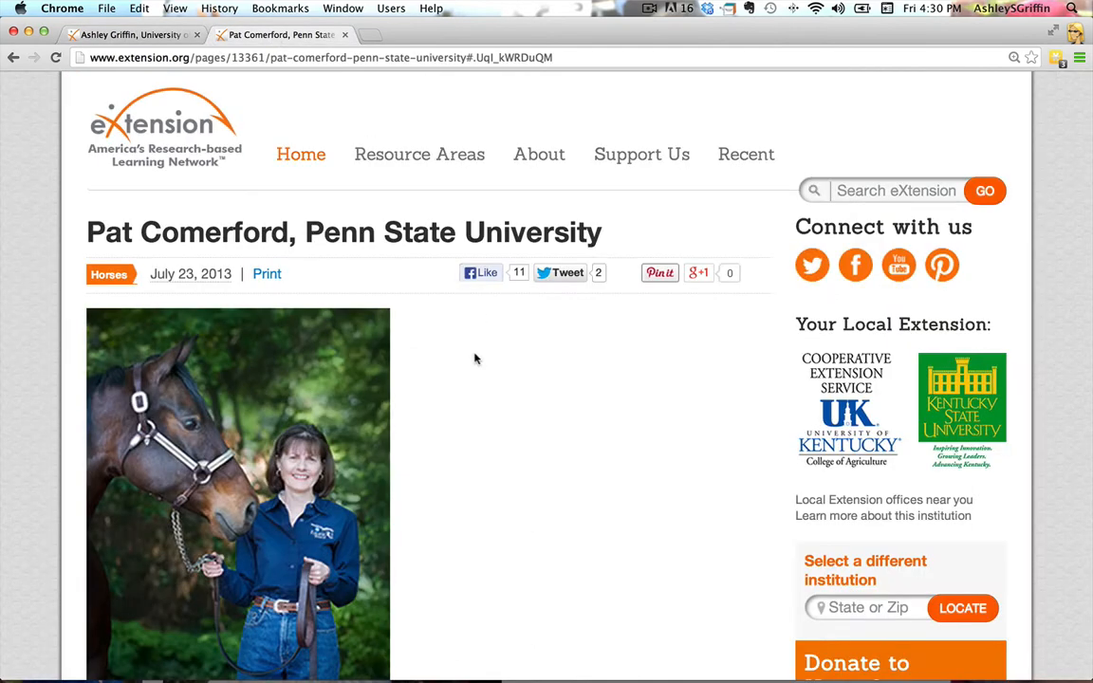
{"action": "left_click", "coordinate": [14, 58]}
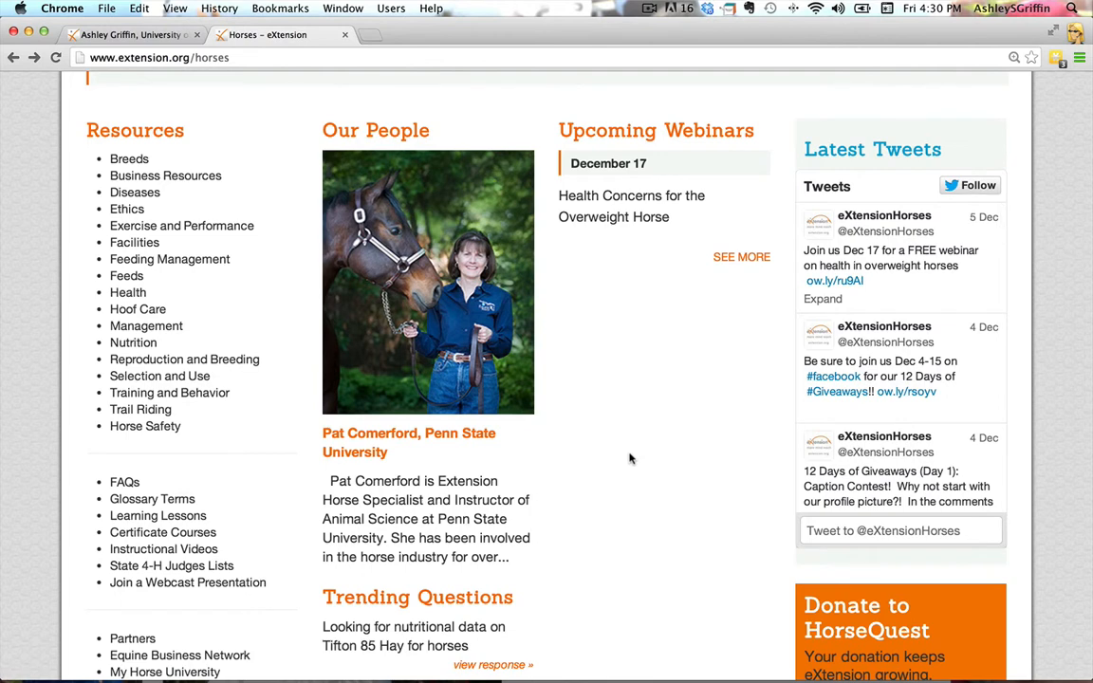
{"action": "left_click", "coordinate": [56, 57]}
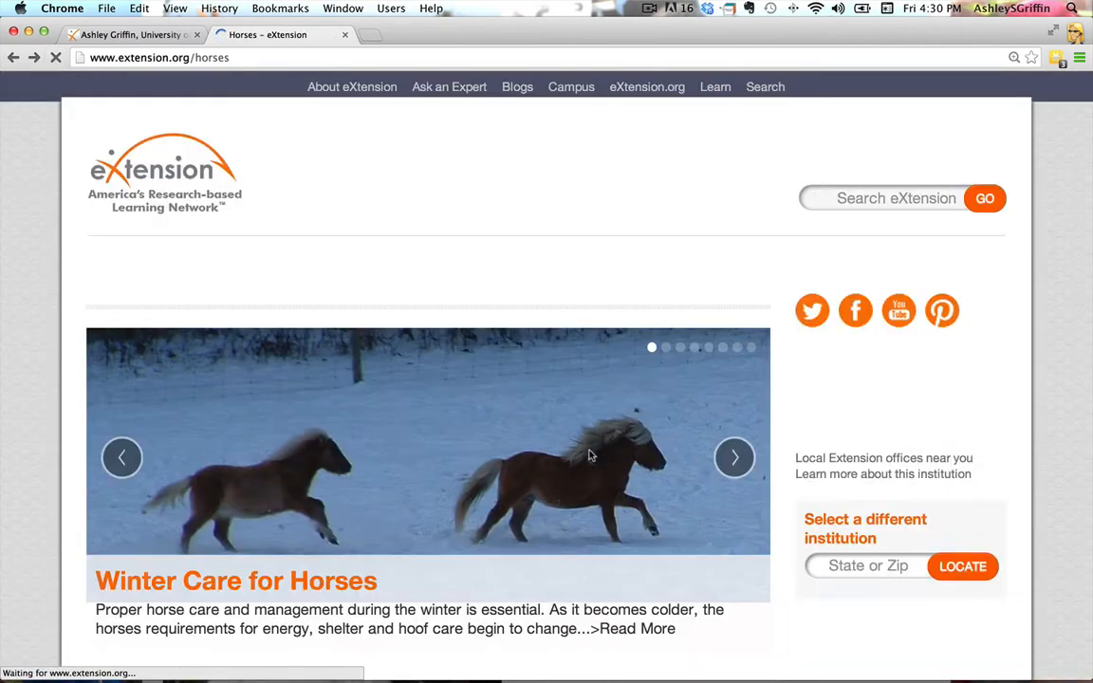
{"action": "scroll", "coordinate": [592, 455], "scroll_direction": "down", "scroll_amount": 5}
{"action": "scroll", "coordinate": [598, 465], "scroll_direction": "down", "scroll_amount": 4}
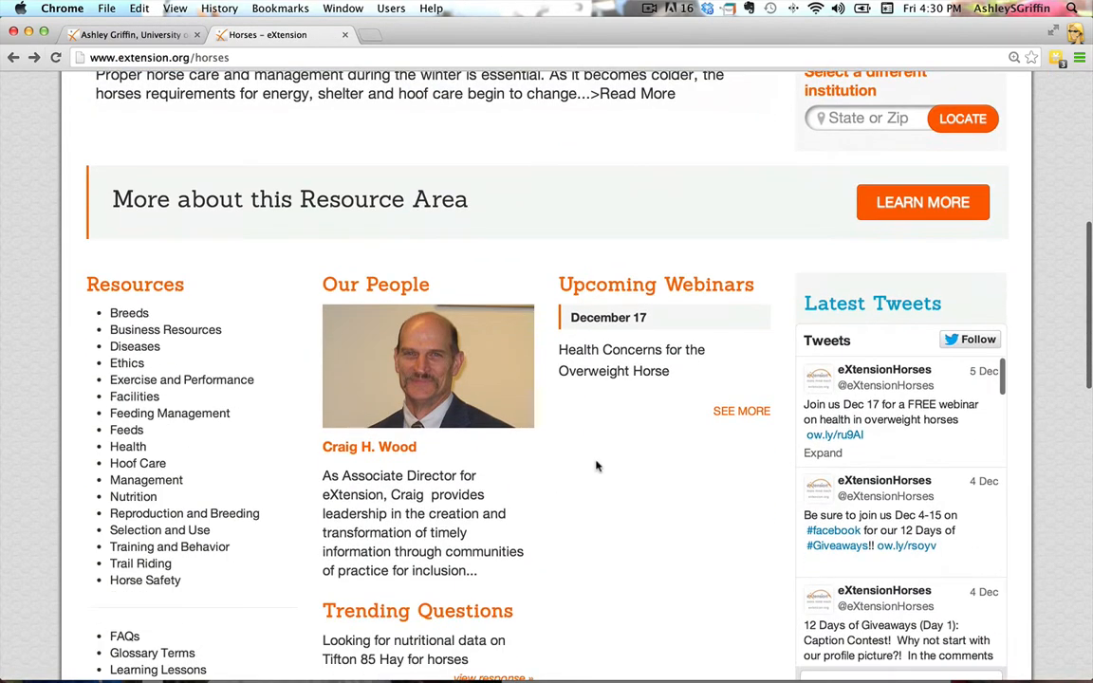
Reload the Horses page three more times, checking each time which staff bio is featured under Our People
{"action": "left_click", "coordinate": [56, 58]}
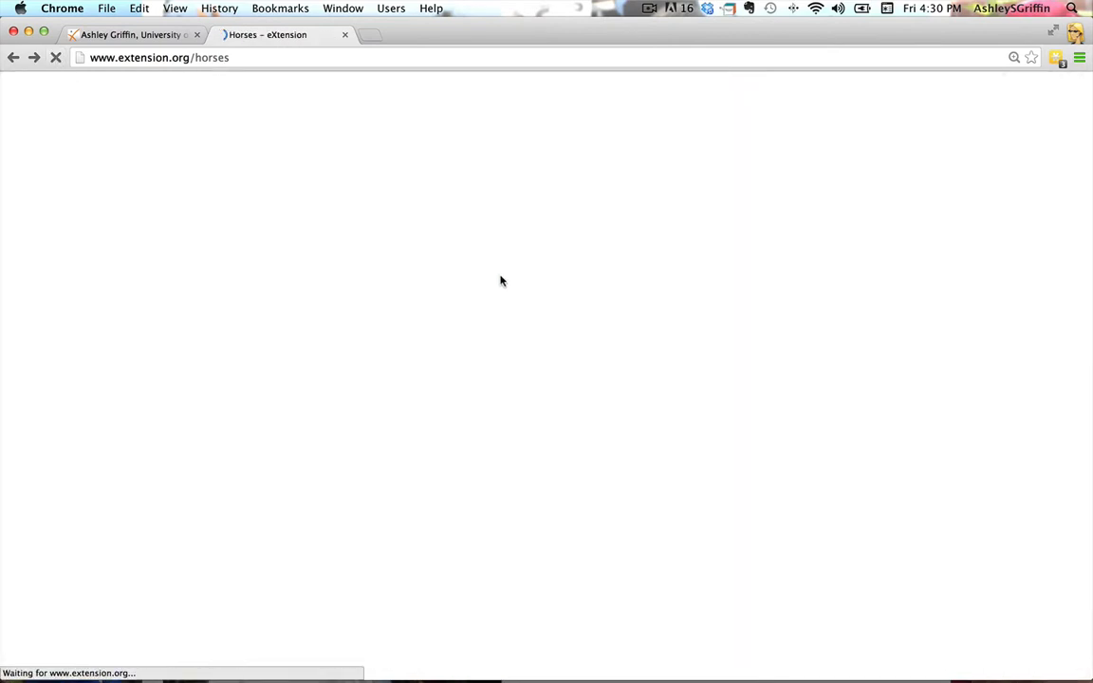
{"action": "scroll", "coordinate": [524, 485], "scroll_direction": "down", "scroll_amount": 4}
{"action": "scroll", "coordinate": [524, 484], "scroll_direction": "down", "scroll_amount": 5}
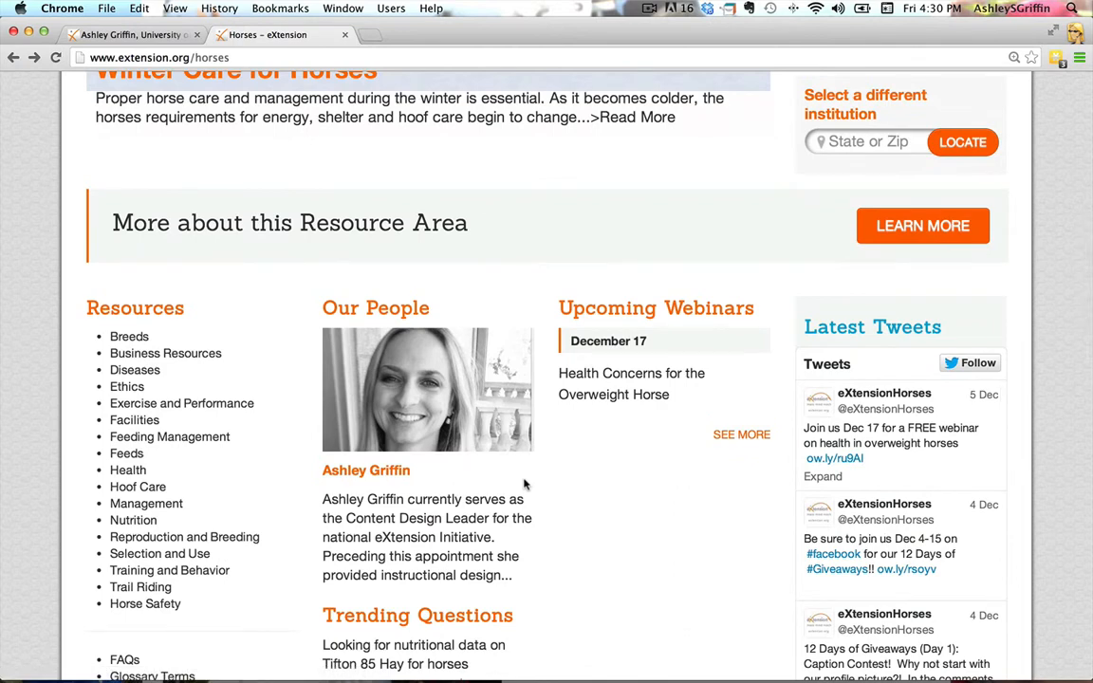
{"action": "left_click", "coordinate": [55, 58]}
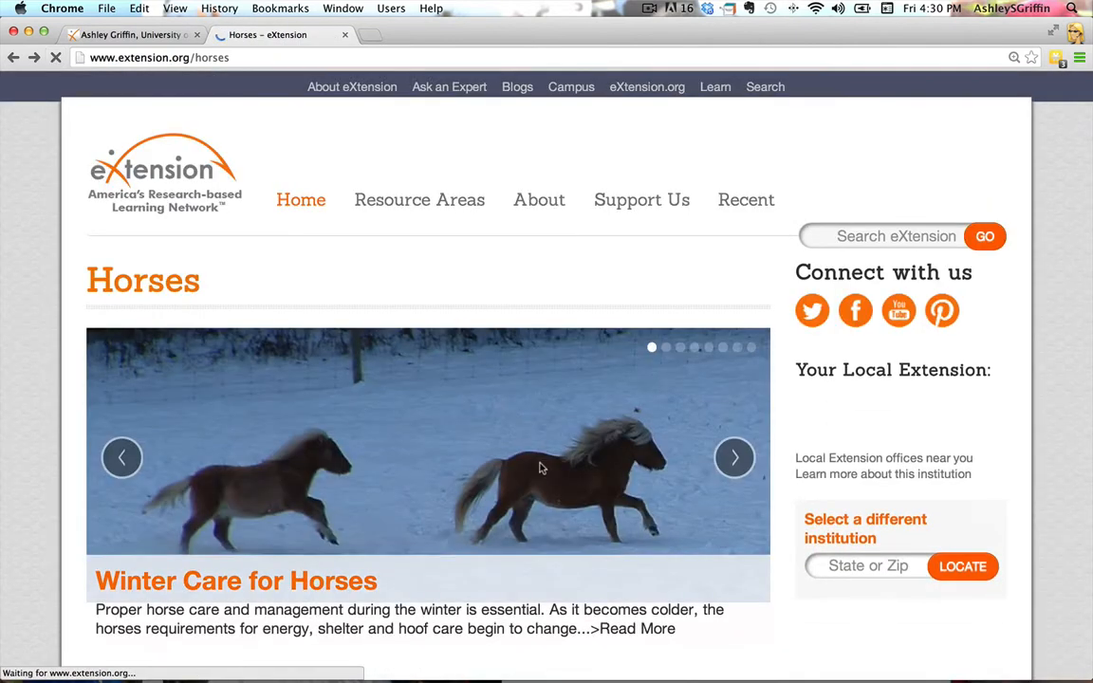
{"action": "scroll", "coordinate": [540, 468], "scroll_direction": "down", "scroll_amount": 10}
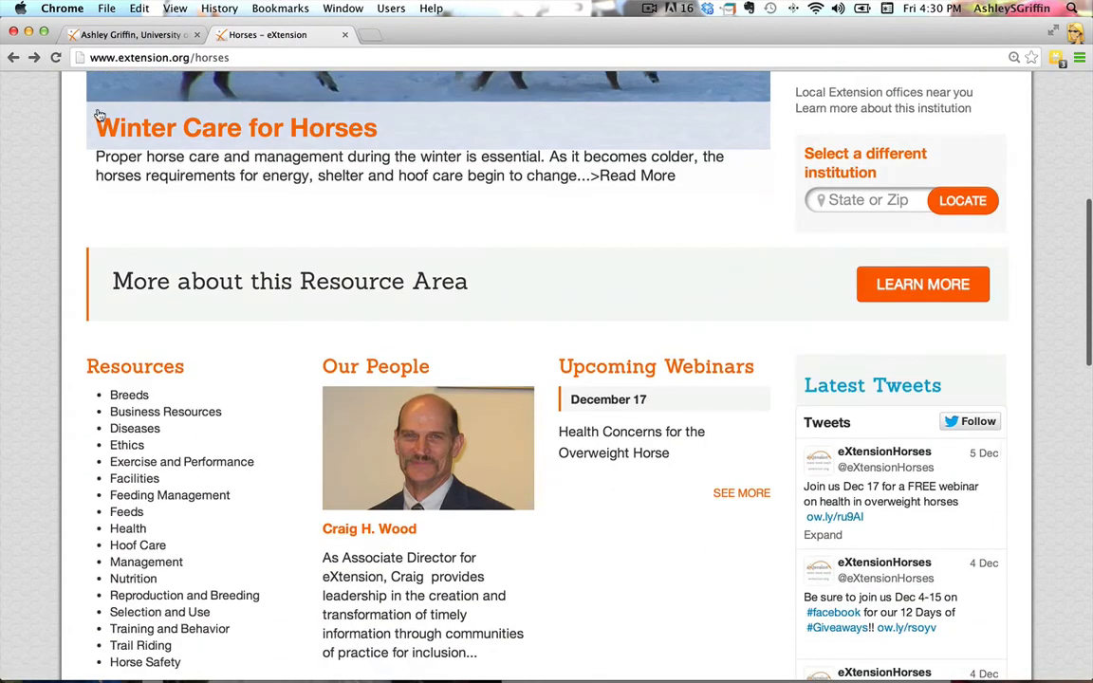
{"action": "left_click", "coordinate": [55, 58]}
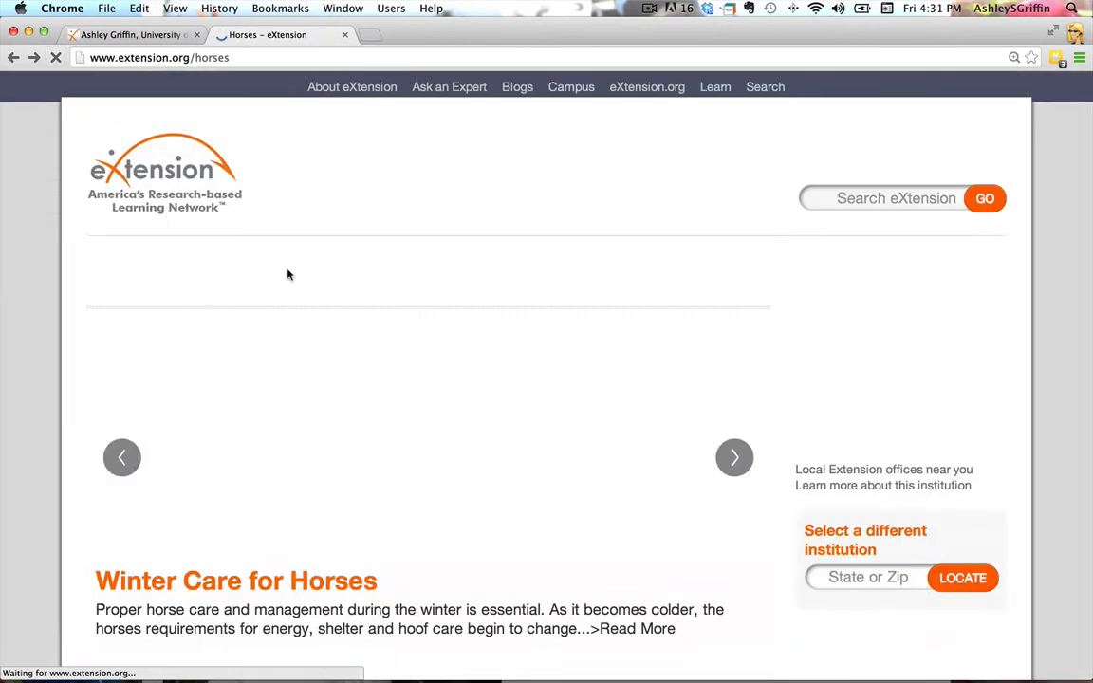
{"action": "scroll", "coordinate": [441, 428], "scroll_direction": "down", "scroll_amount": 5}
{"action": "scroll", "coordinate": [443, 427], "scroll_direction": "down", "scroll_amount": 4}
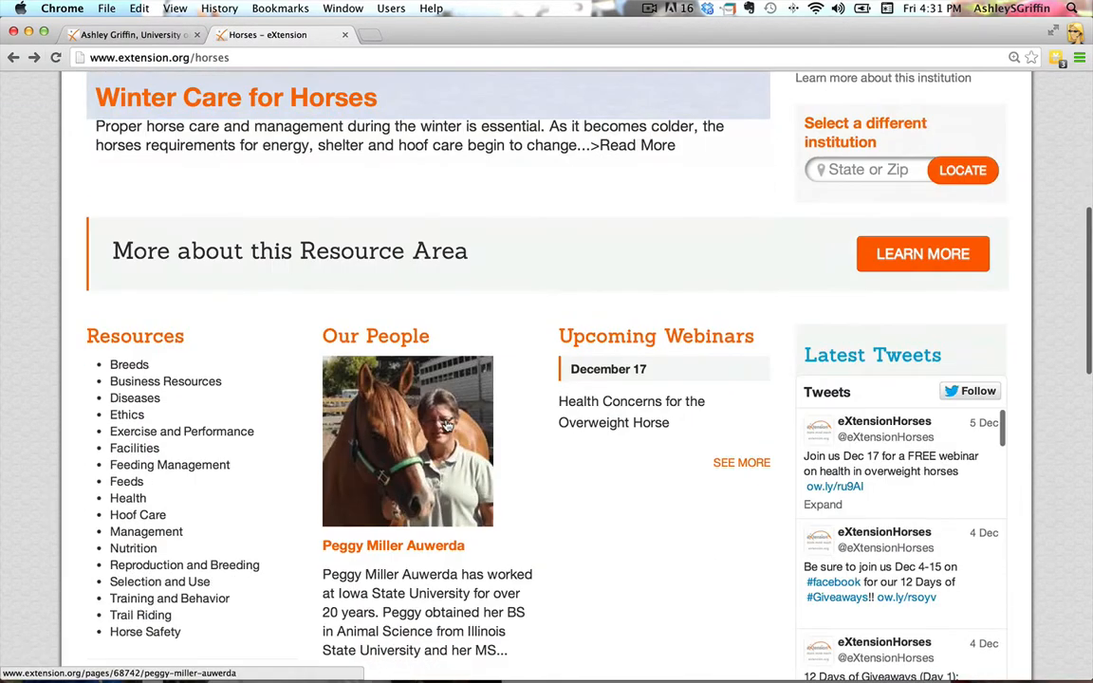